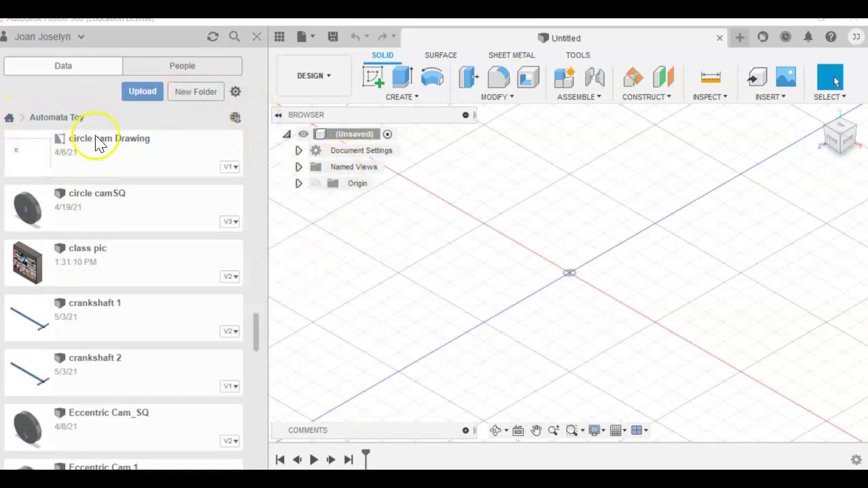
Look through the Automata Toy files, return to the list of all projects and unpin the Phone stand project
scroll(159, 352, down, 10)
scroll(169, 355, down, 3)
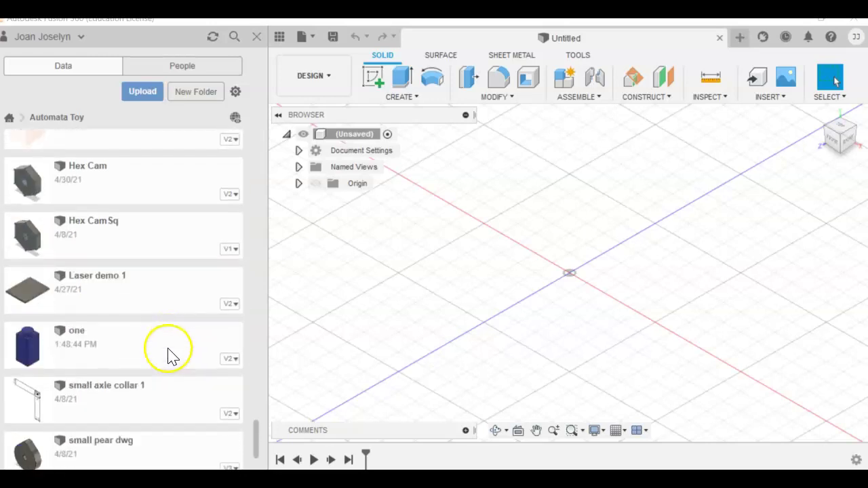
scroll(169, 355, up, 15)
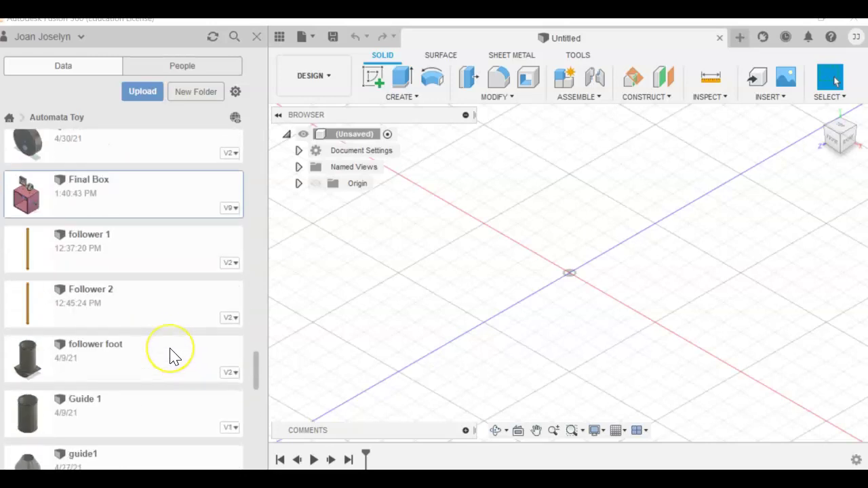
click(10, 118)
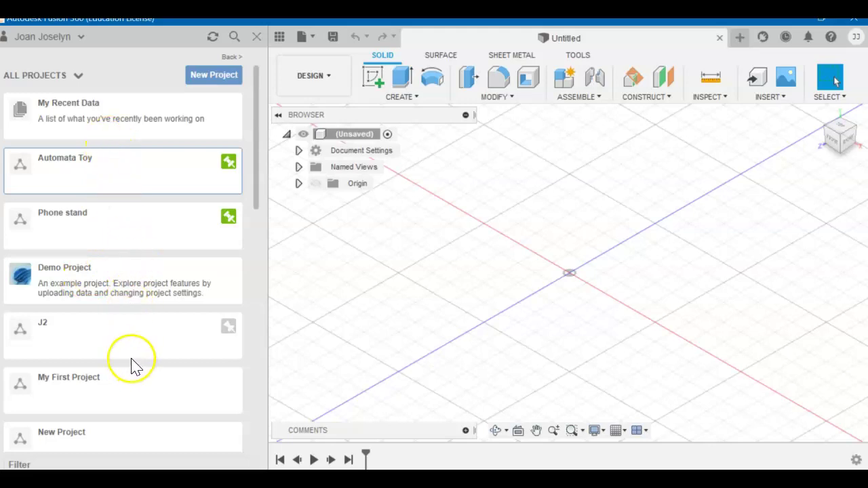
click(229, 217)
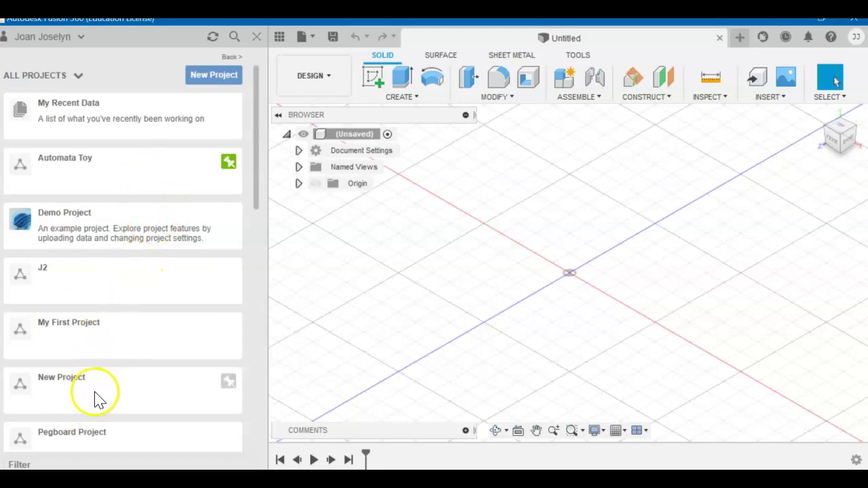
Open the project named New Project and create a folder called "25 days of Fusion" in it
click(216, 73)
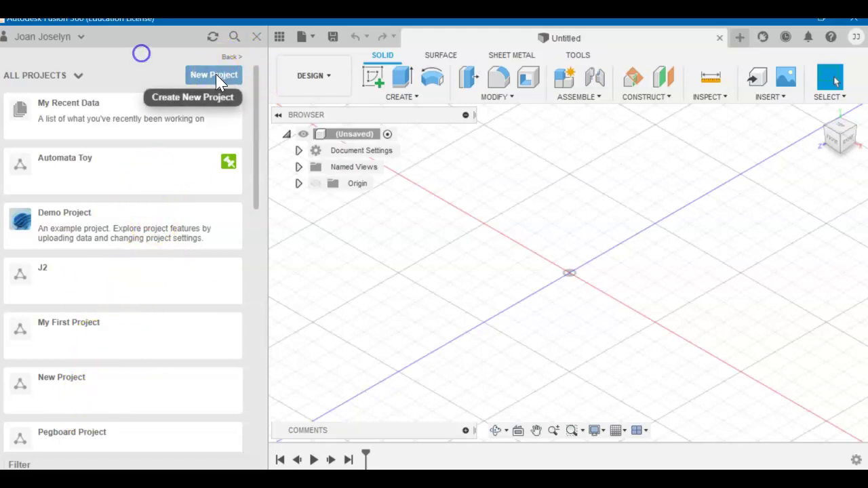
click(217, 79)
click(215, 76)
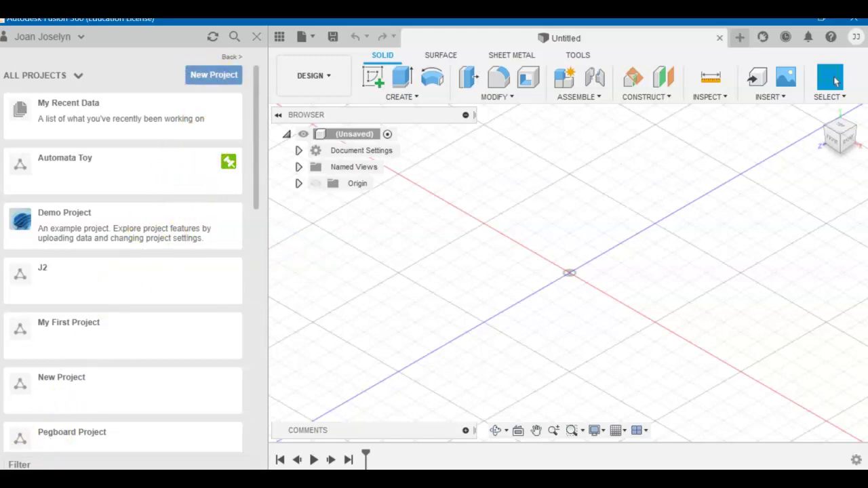
click(61, 380)
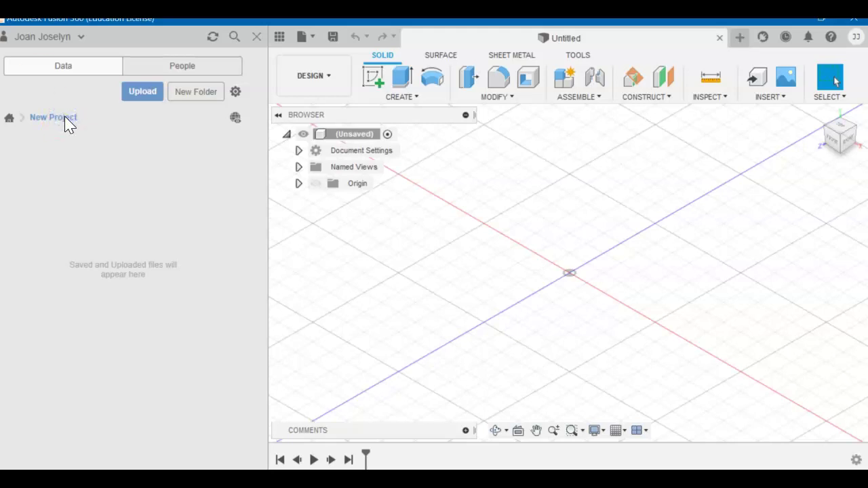
click(195, 93)
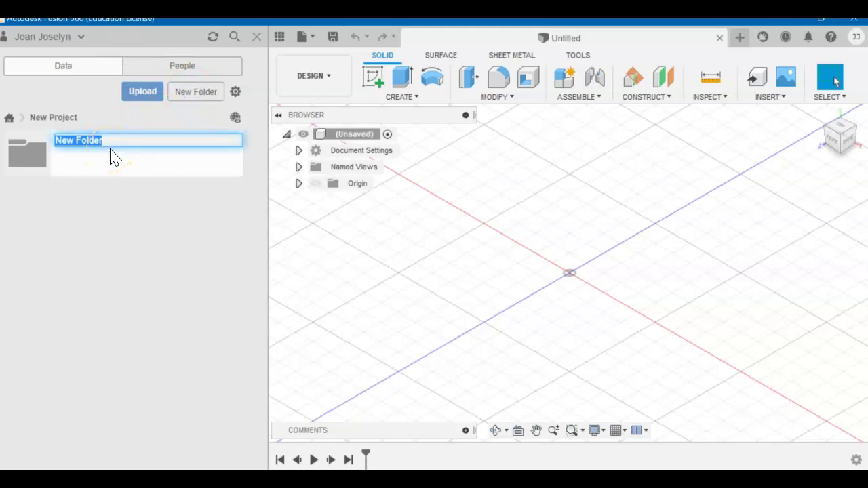
text(25 days of Fusion)
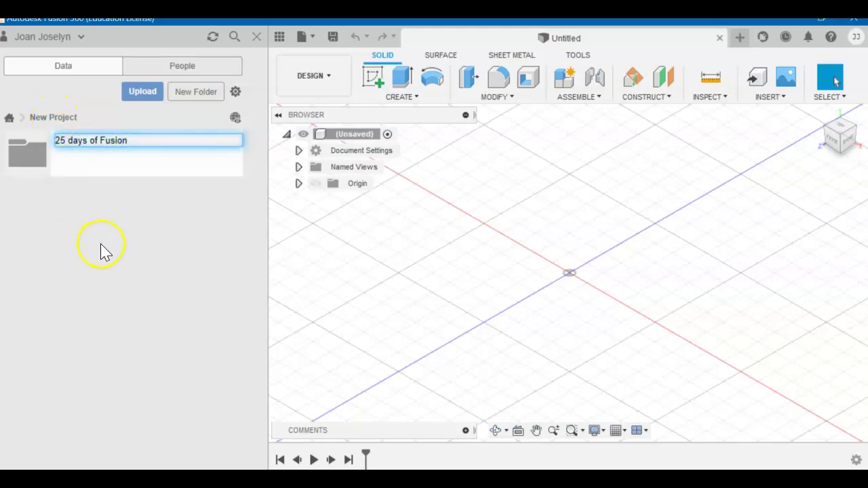
click(113, 221)
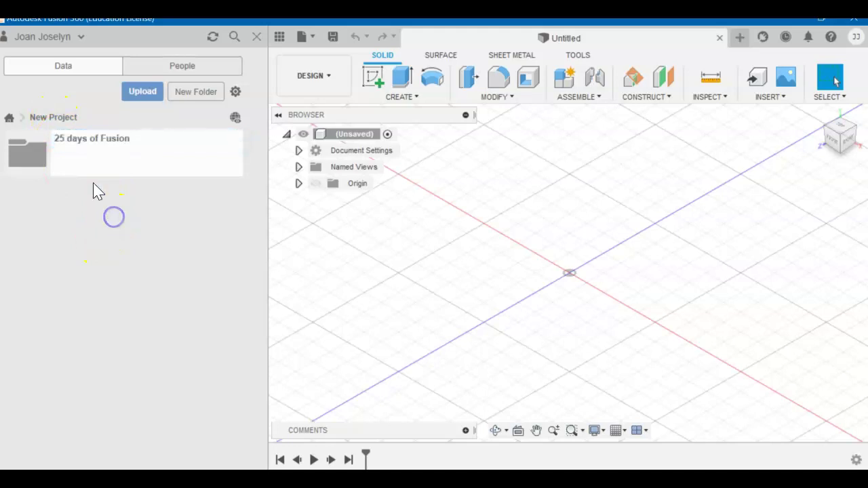
Open the 25 days of Fusion folder and check the units in the document settings
click(55, 118)
double_click(29, 156)
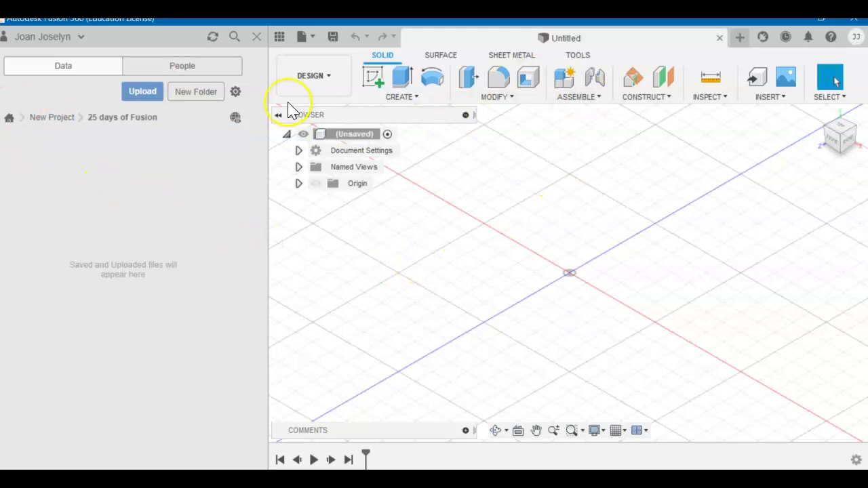
click(299, 150)
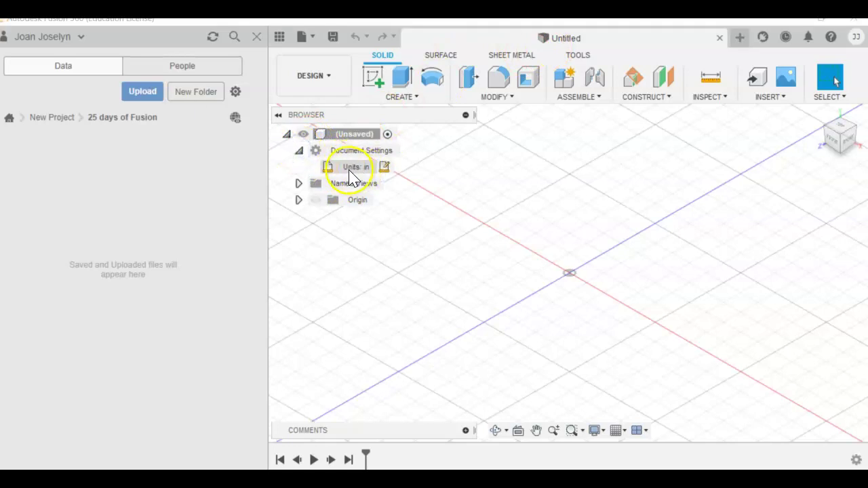
click(299, 151)
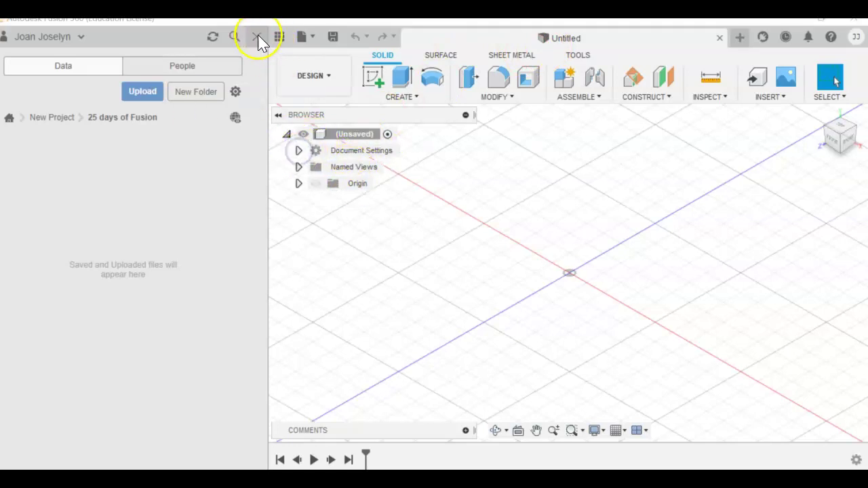
Return to the project list and rename New Project as "25 days of Fusion"
click(11, 119)
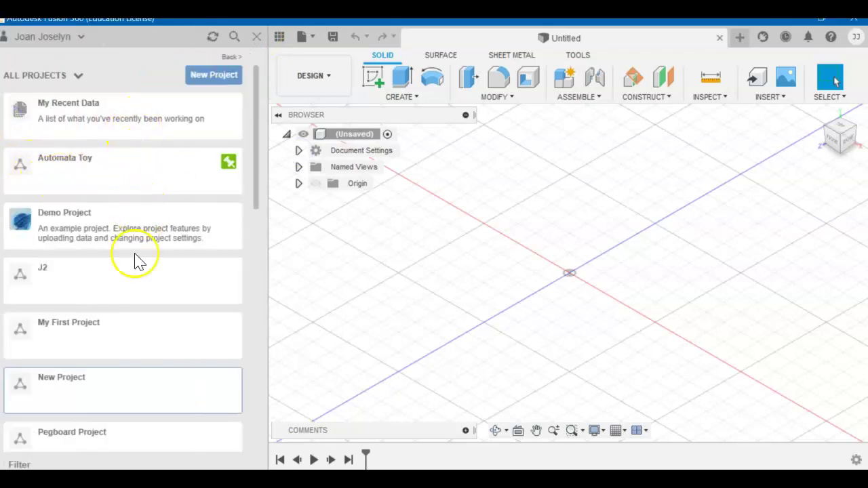
scroll(107, 407, down, 2)
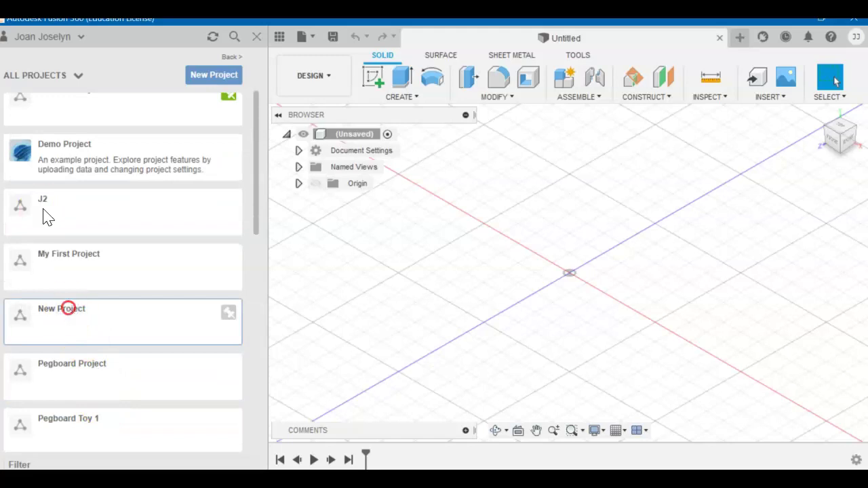
right_click(67, 309)
click(91, 316)
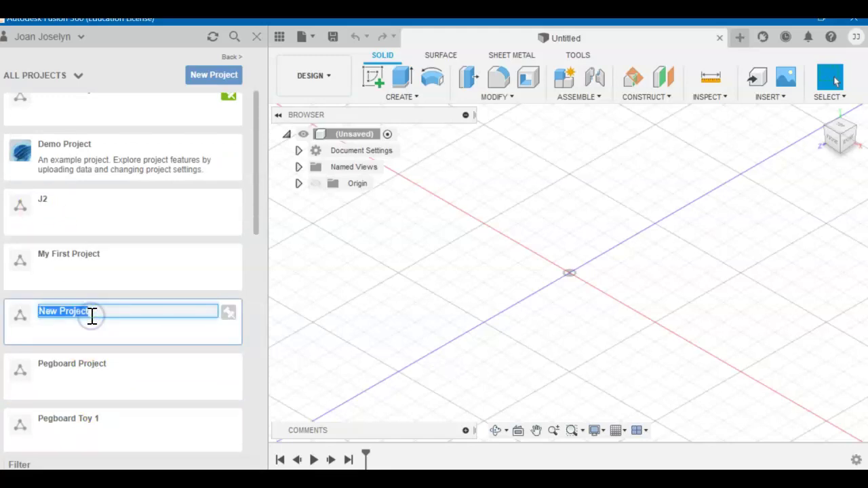
text(25 days of Fusion)
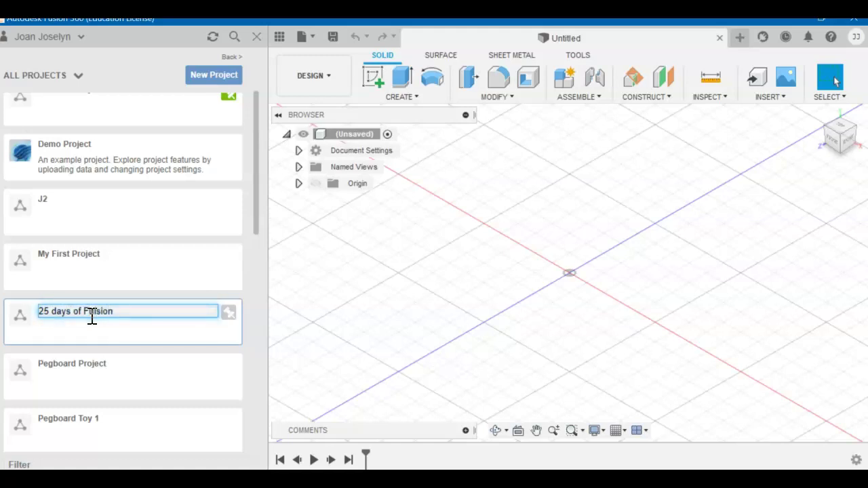
click(146, 339)
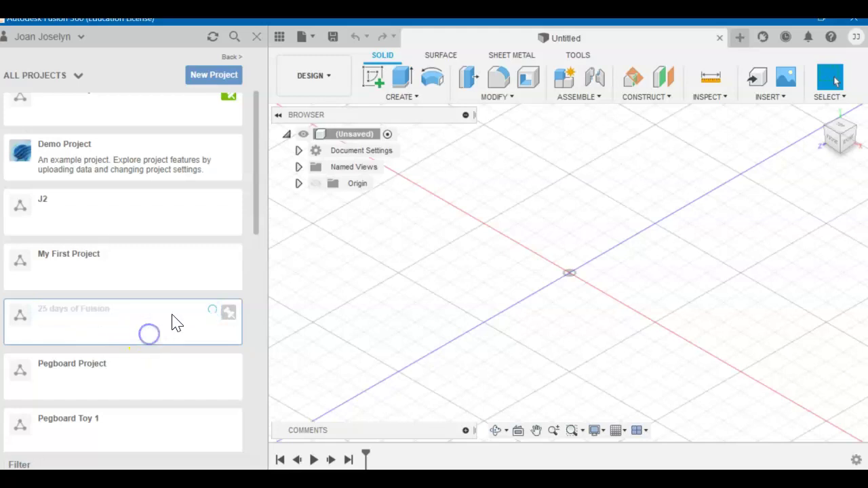
right_click(105, 314)
click(117, 314)
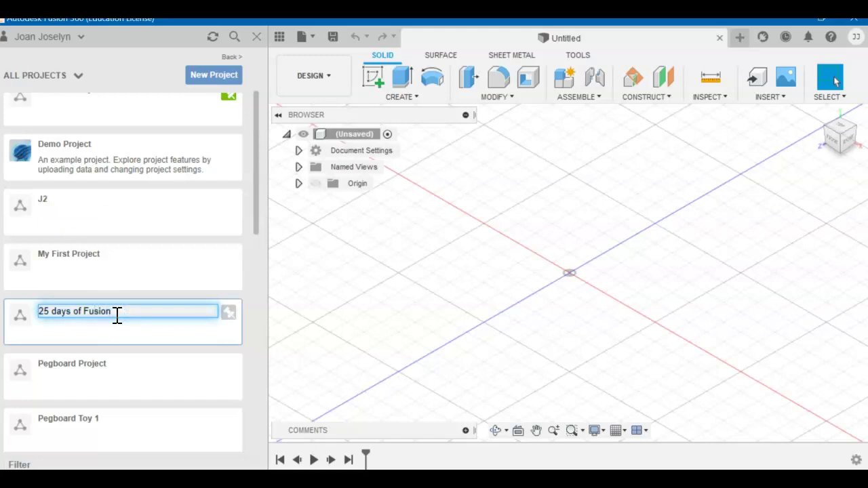
click(149, 337)
Pin the 25 days of Fusion project to the top of the project list and open it
click(228, 312)
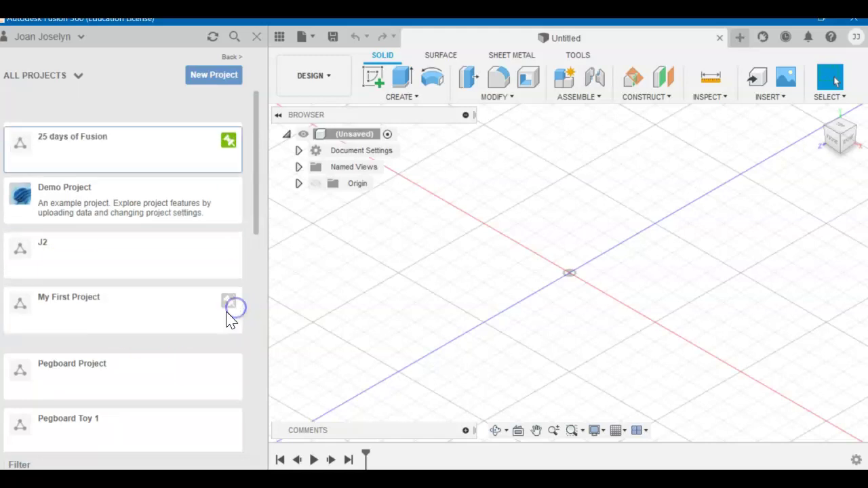
scroll(128, 124, up, 3)
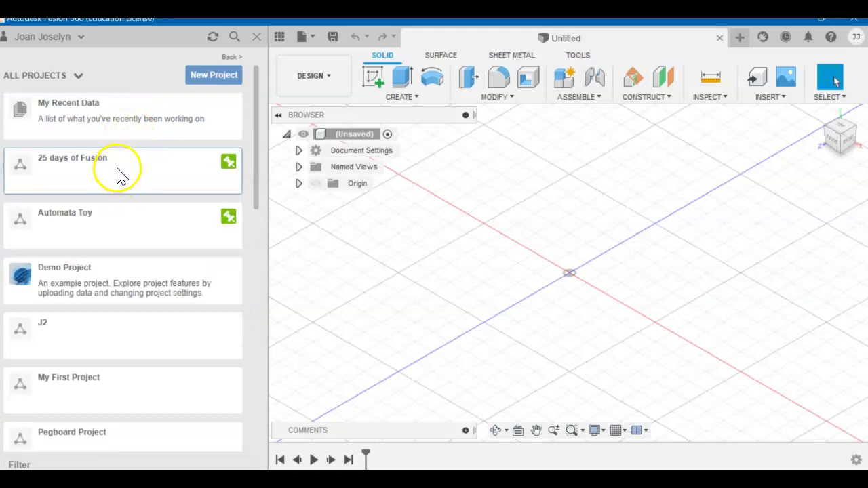
click(117, 173)
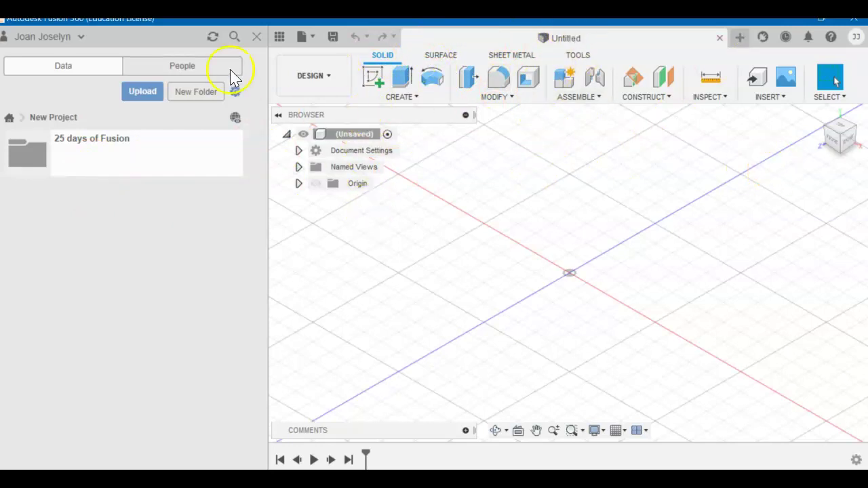
Hide the project data and create a sketch on the horizontal origin plane
click(256, 35)
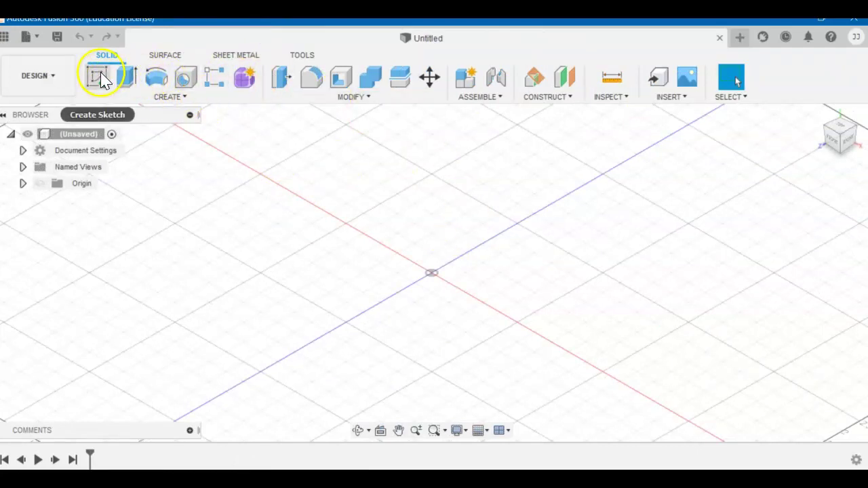
click(99, 78)
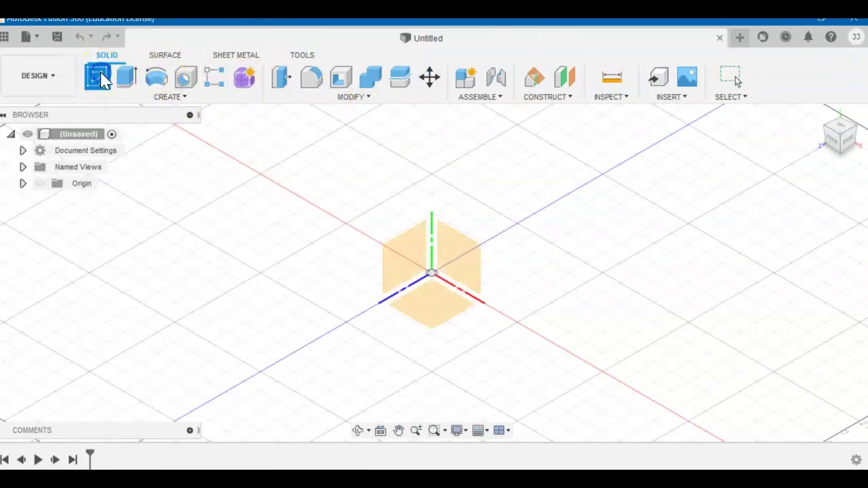
click(436, 316)
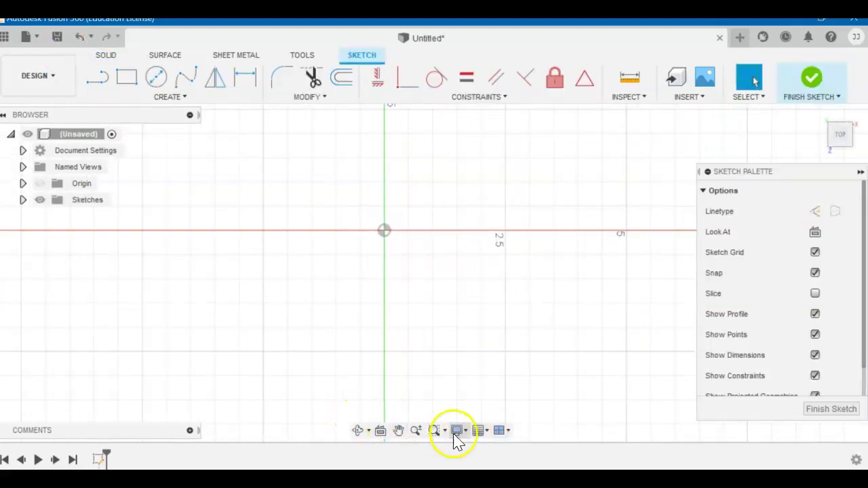
Finish the empty sketch and turn off the layout grid in the modeling view
click(484, 432)
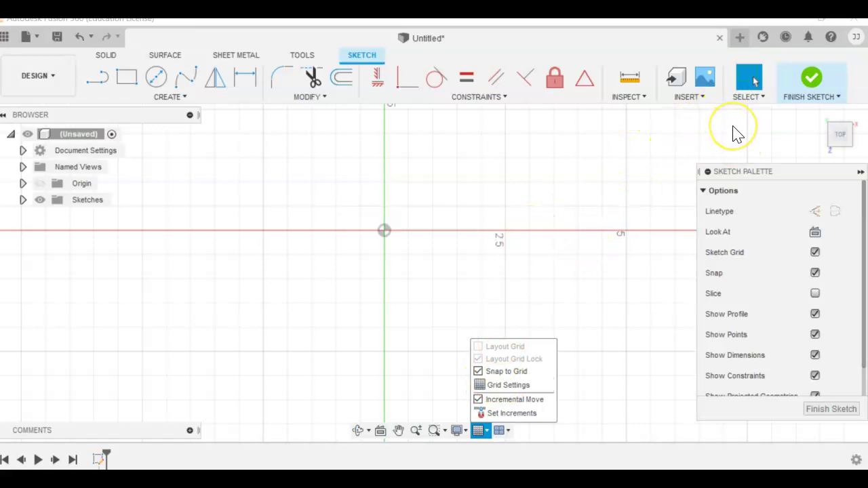
click(809, 81)
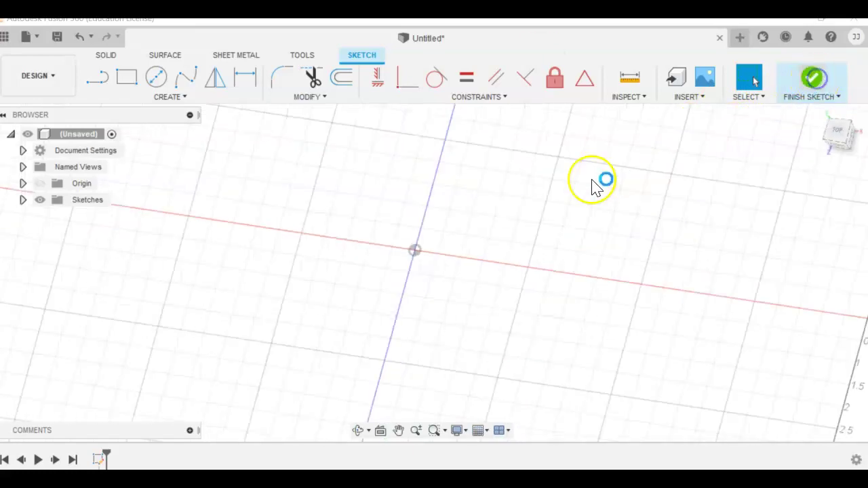
click(477, 432)
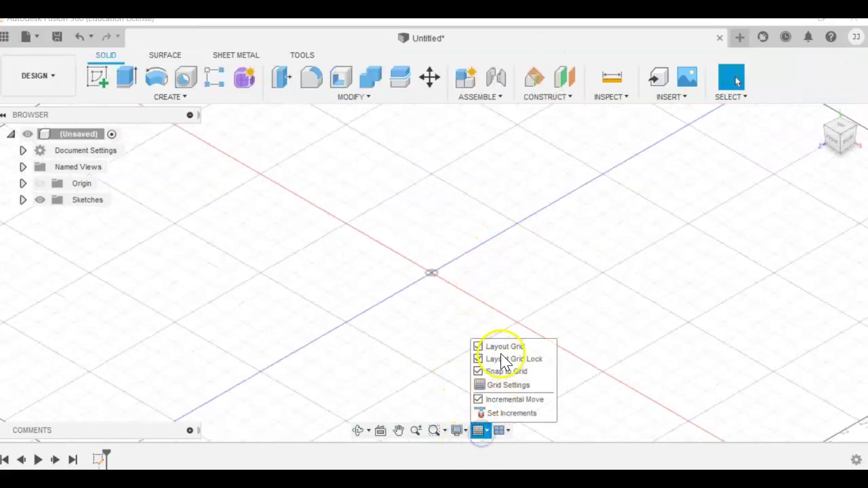
click(479, 347)
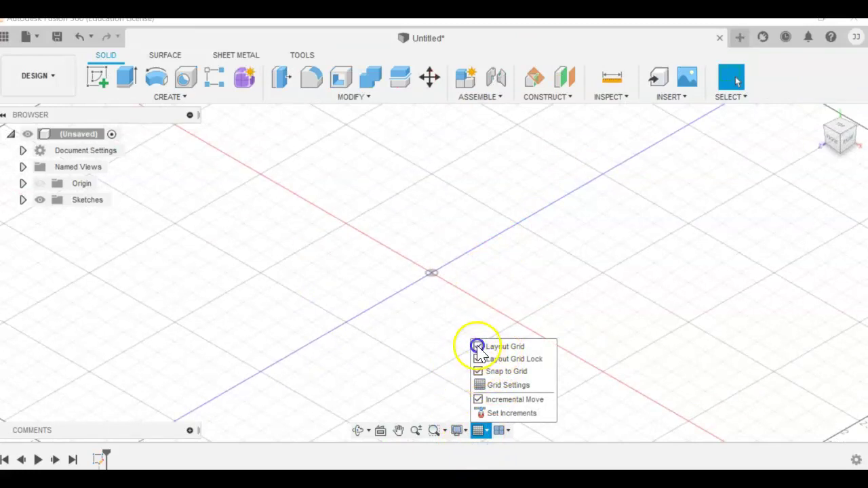
click(482, 346)
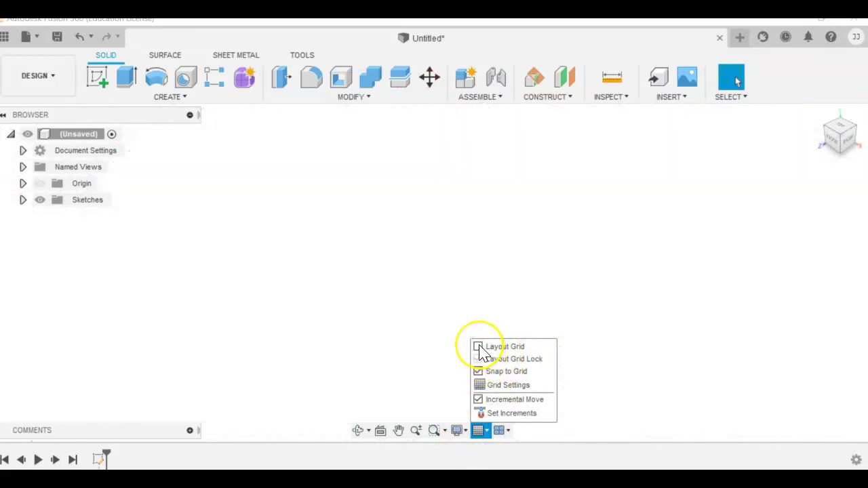
Reopen Sketch1 for editing and start the 2-Point Rectangle tool
click(23, 200)
double_click(95, 217)
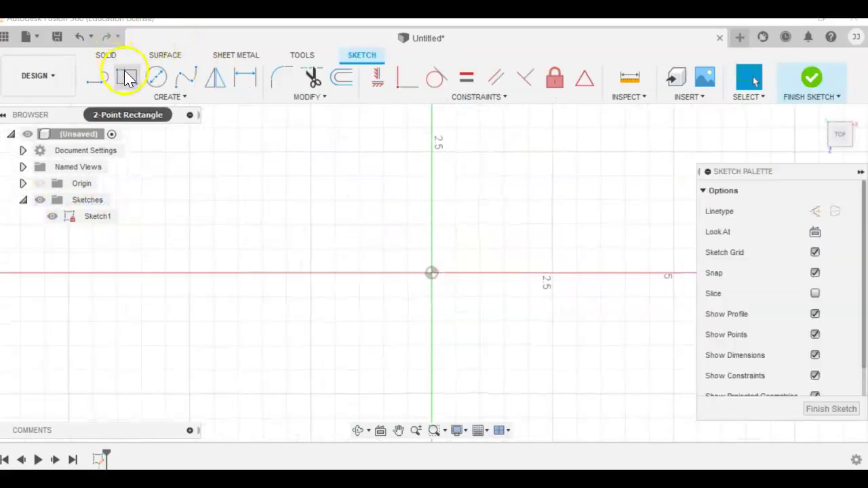
click(128, 77)
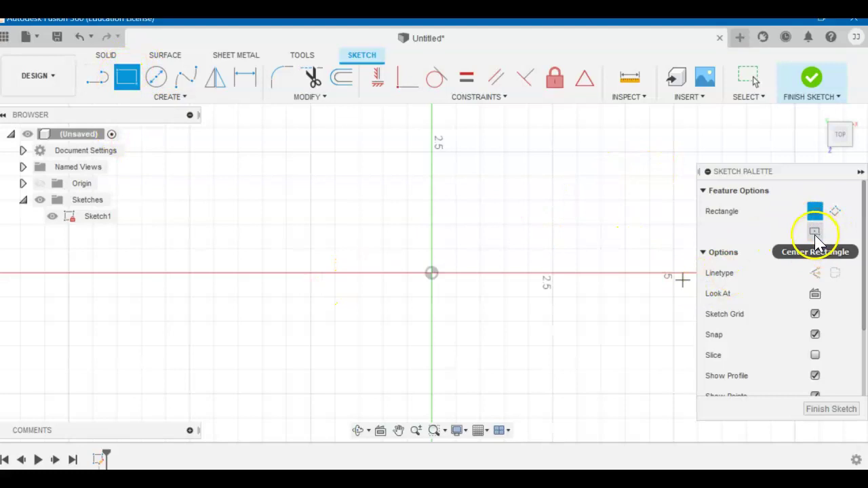
Collapse and re-expand the Sketch Palette, and move it slightly higher on the canvas
click(859, 172)
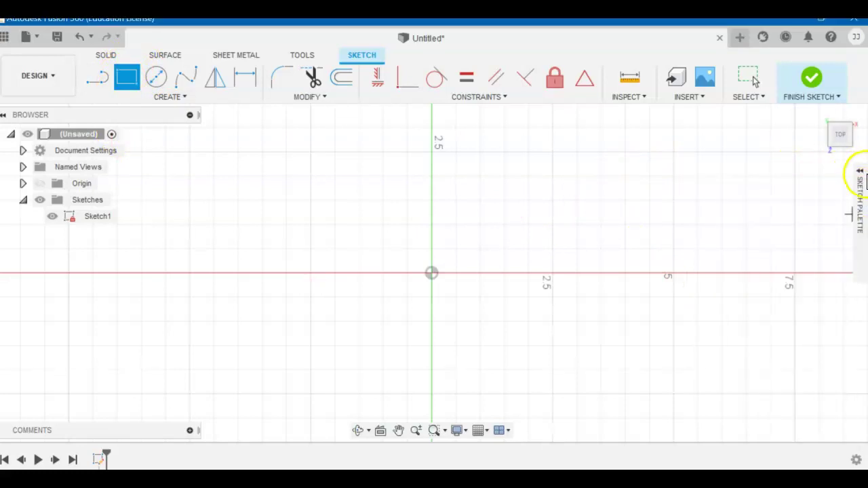
mouse_move(861, 172)
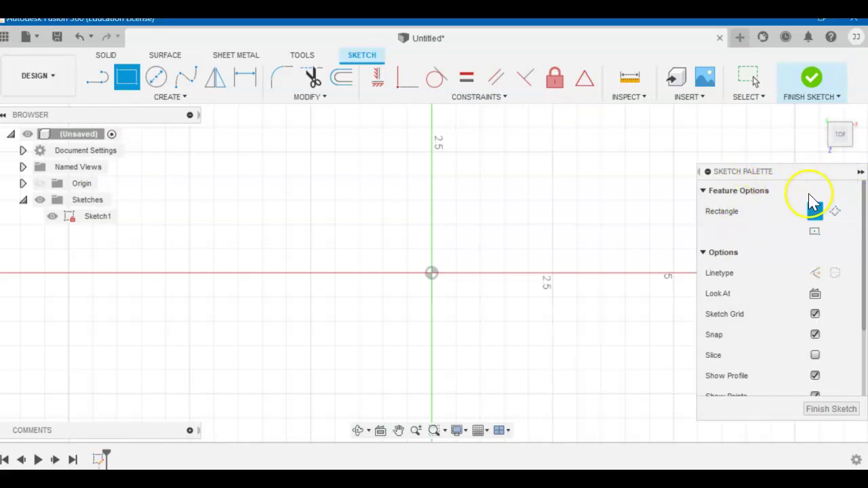
mouse_move(819, 176)
mouse_down()
mouse_move(233, 188)
mouse_move(822, 147)
mouse_up()
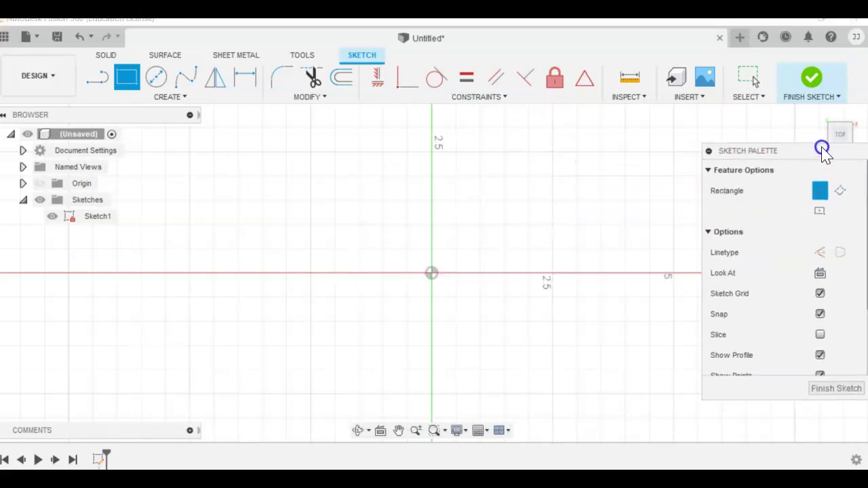
Draw a 2 in by 2 in center rectangle on the origin and finish the sketch
click(822, 213)
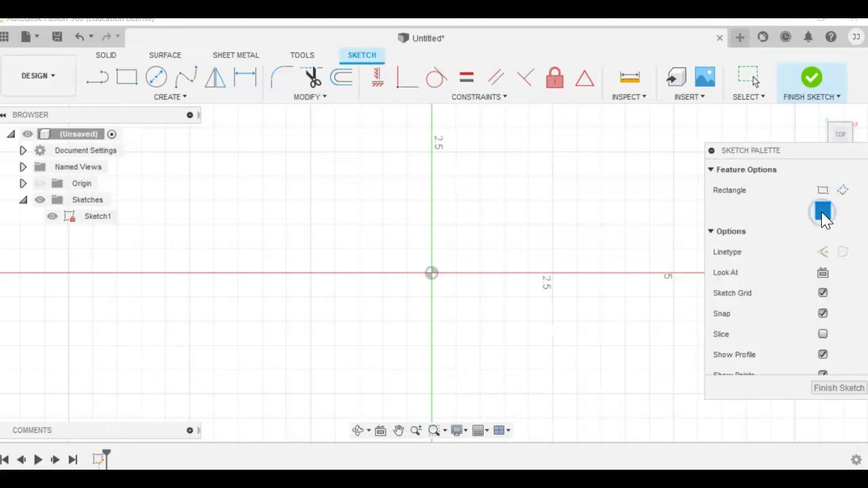
click(177, 97)
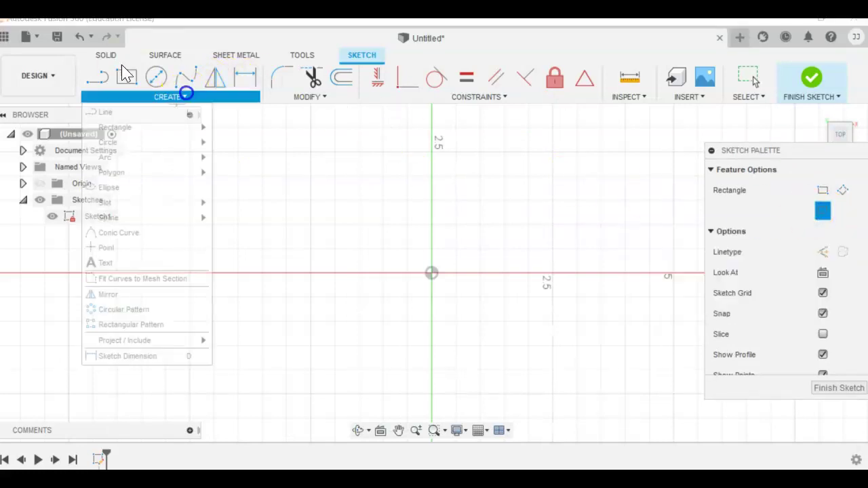
mouse_move(178, 129)
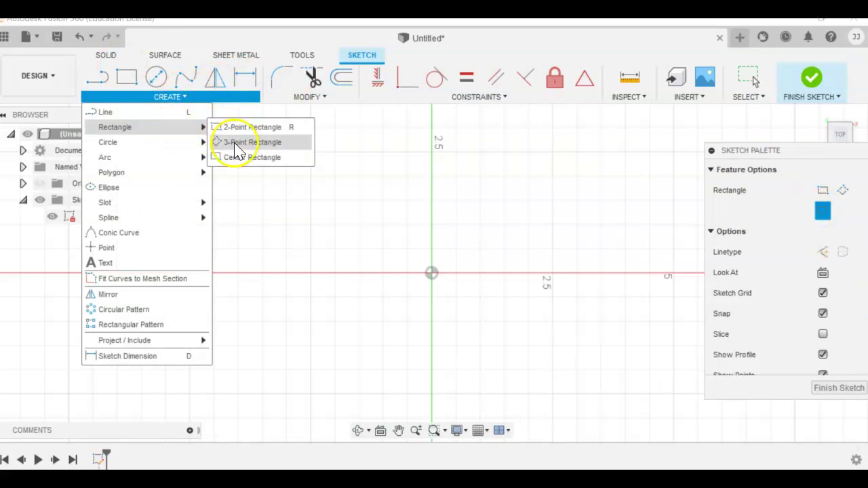
click(183, 97)
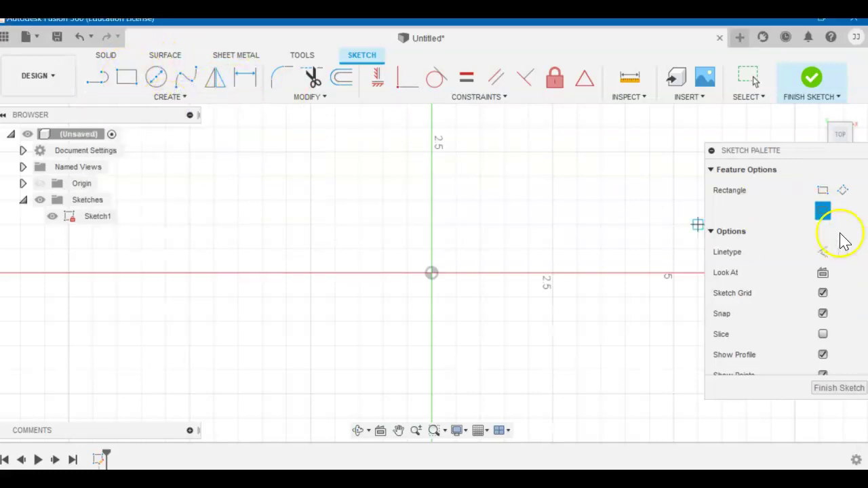
click(433, 274)
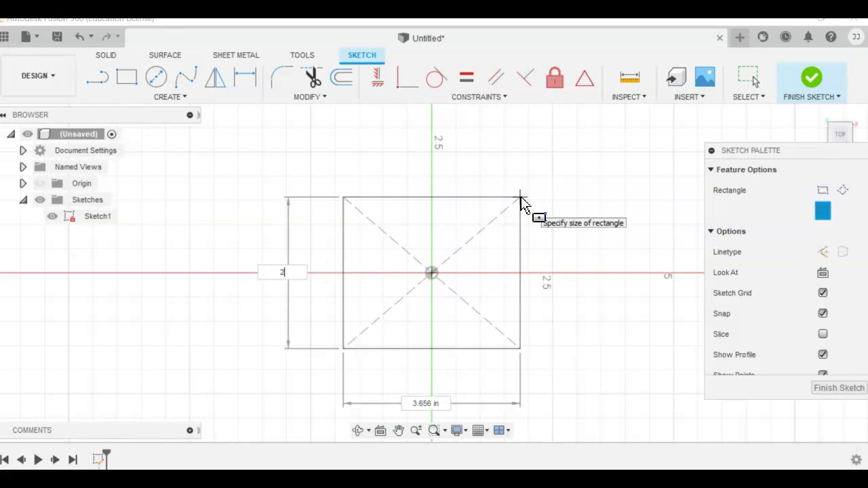
key(Tab)
key(Tab)
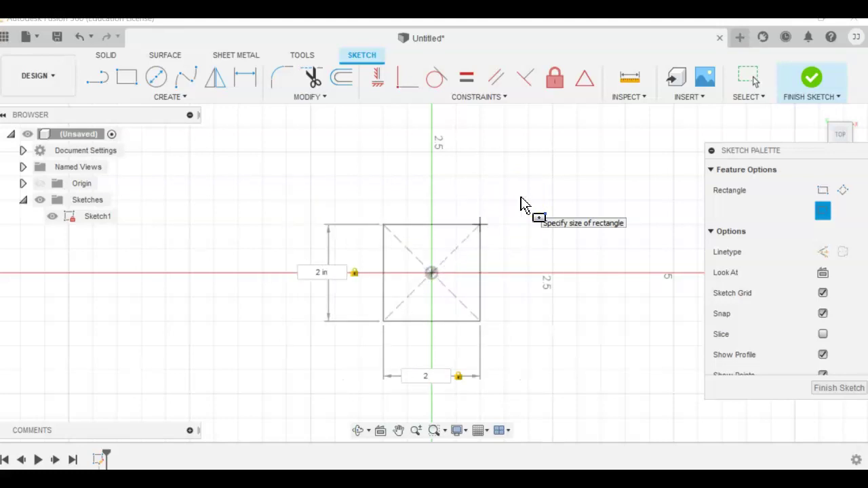
key(Return)
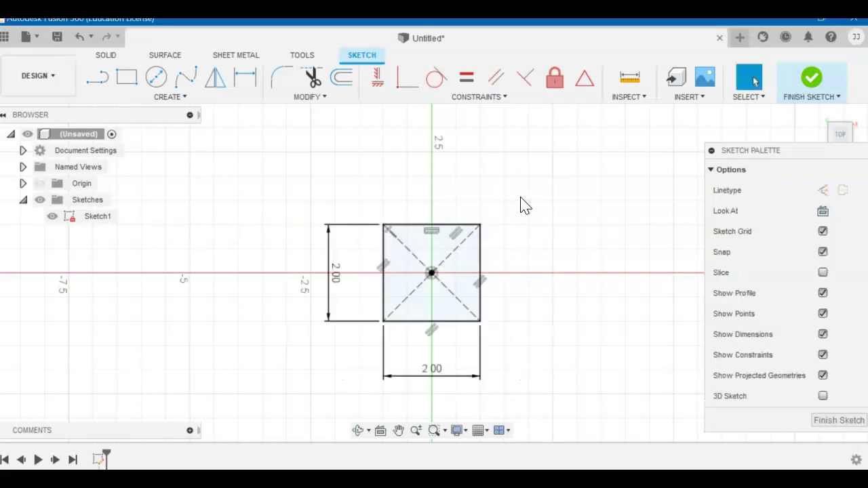
click(797, 87)
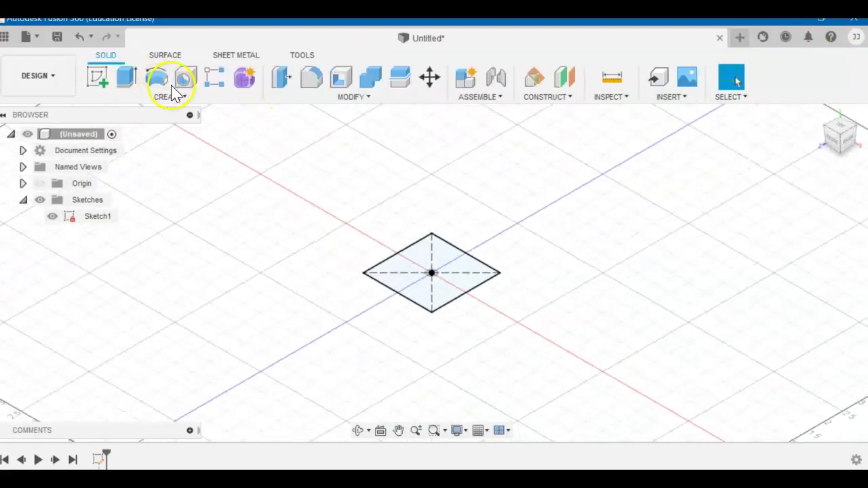
Start extruding the square profile in two directions, 2.50 in upward and 1.50 in downward
click(129, 80)
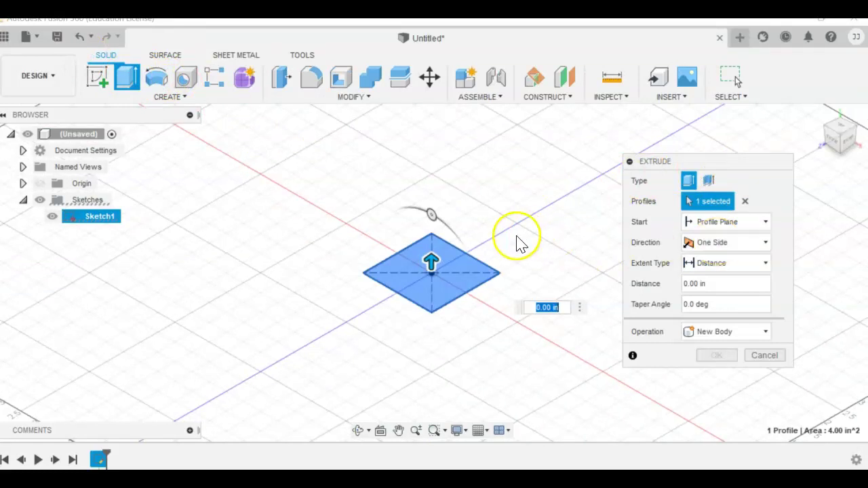
drag(431, 261, 436, 213)
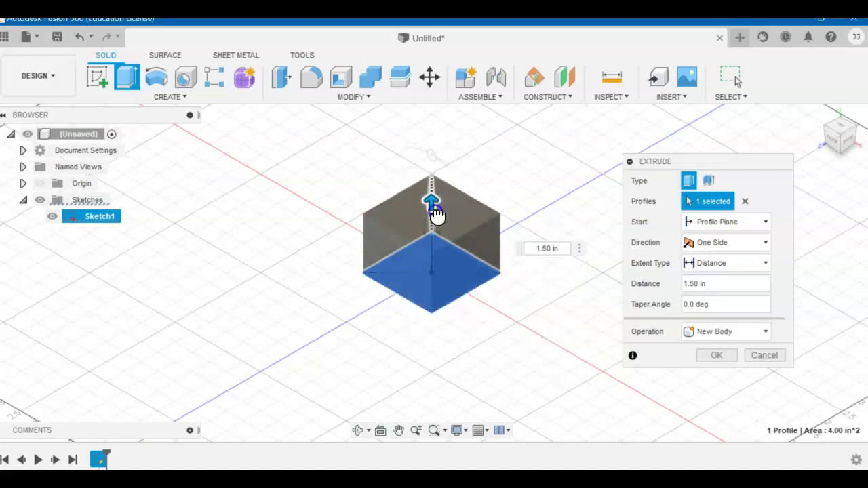
click(733, 248)
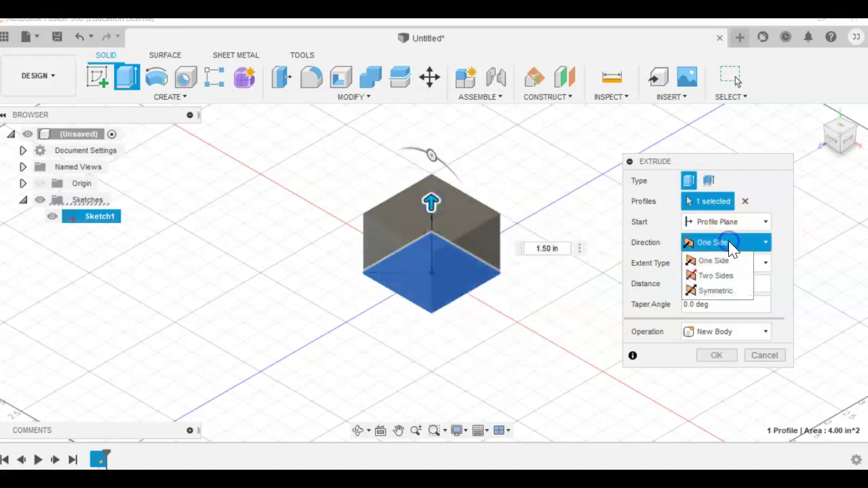
click(712, 276)
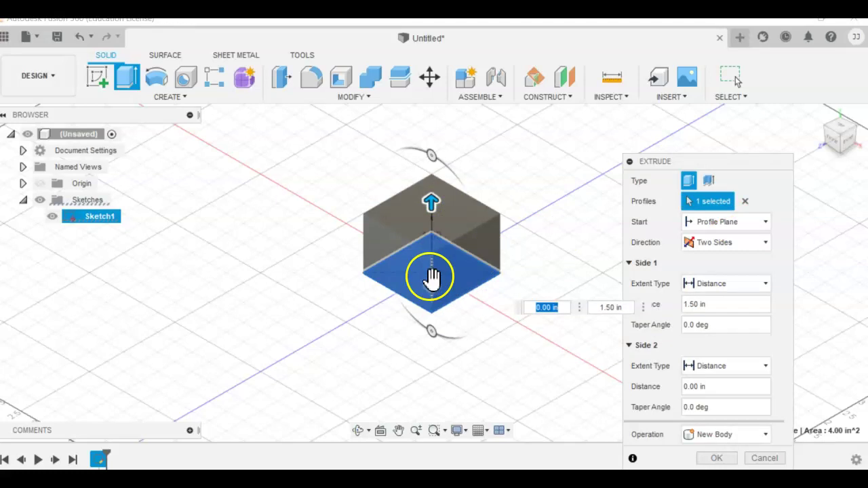
drag(432, 202, 438, 171)
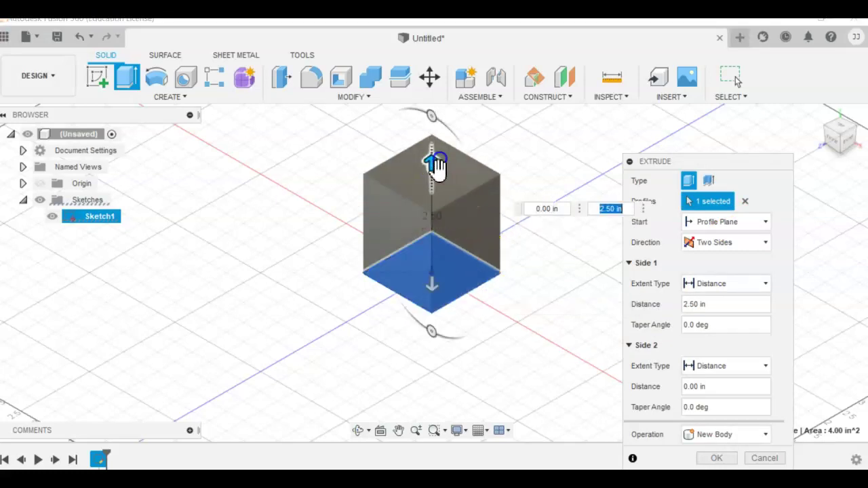
drag(434, 291, 440, 351)
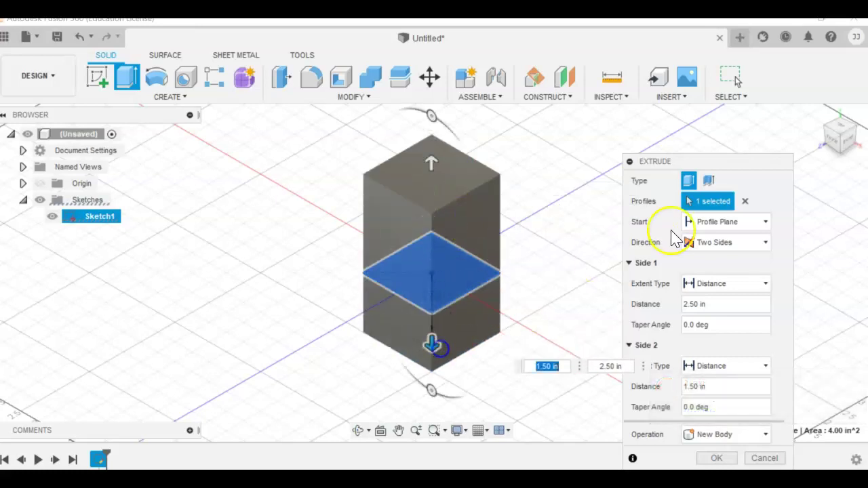
Switch the extrusion to a symmetric direction with a distance of 2 in and complete it
click(711, 244)
click(716, 291)
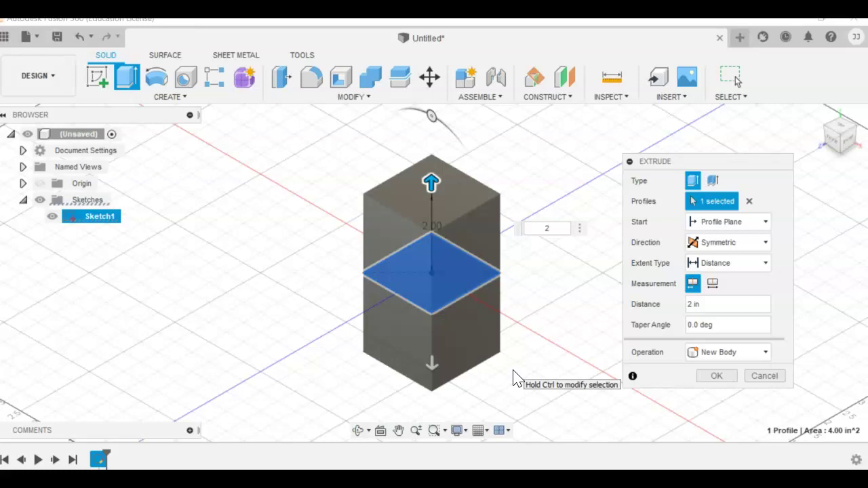
key(Return)
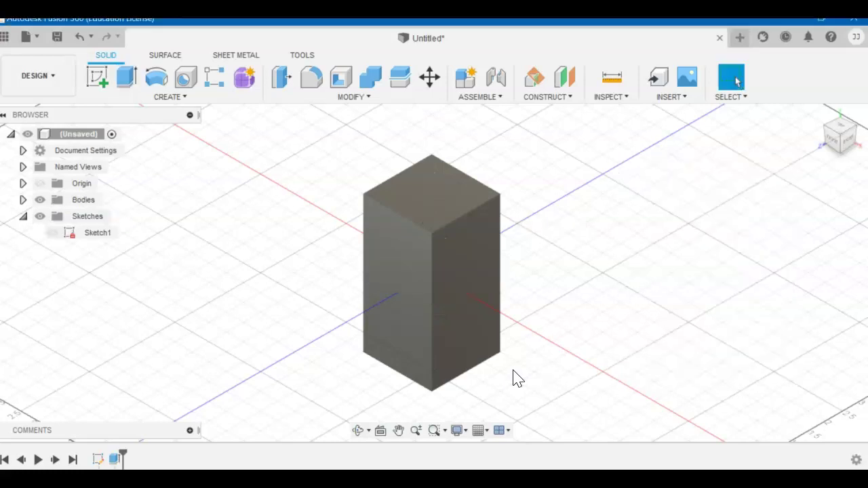
Turn the layout grid off and back on
click(478, 430)
click(485, 347)
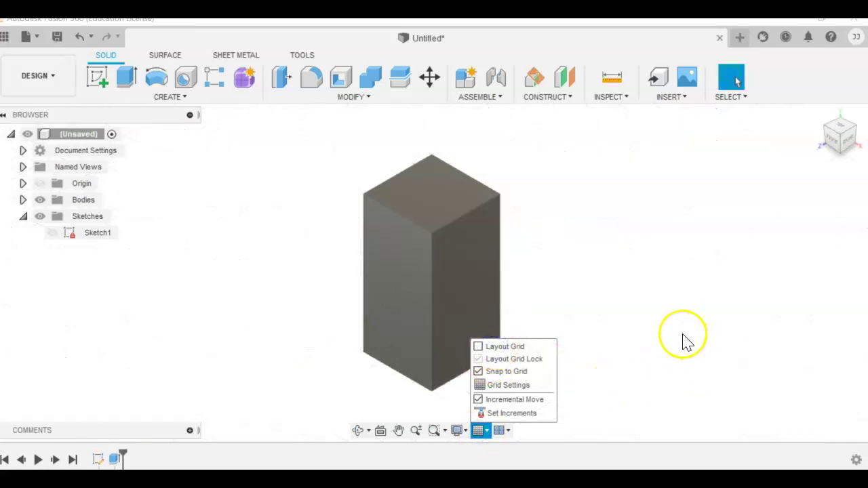
click(502, 347)
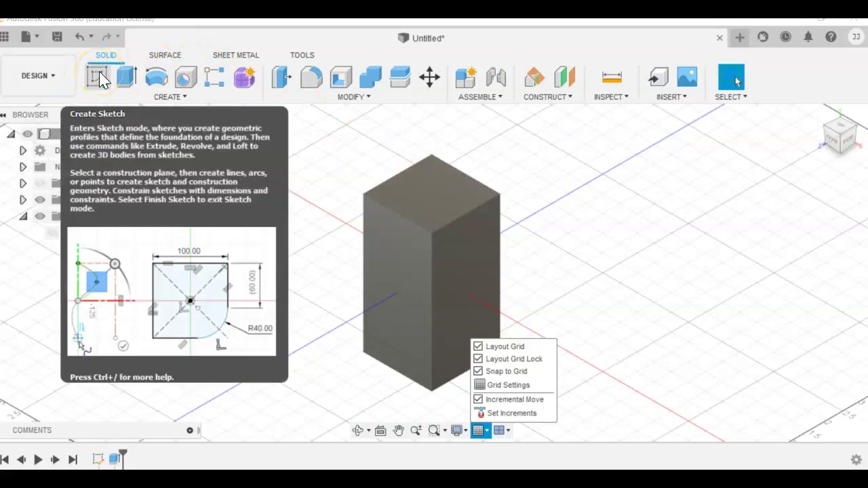
Sketch a 1.5 in diameter circle centered on the block's top face and finish the sketch
click(98, 79)
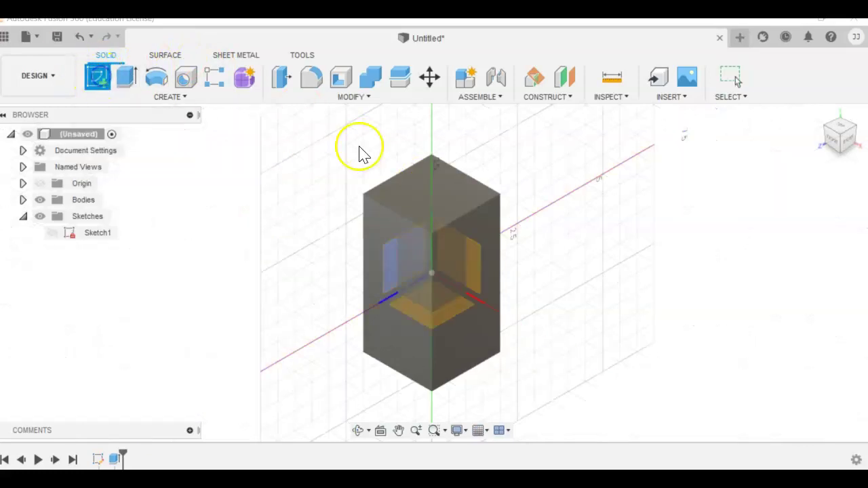
click(452, 201)
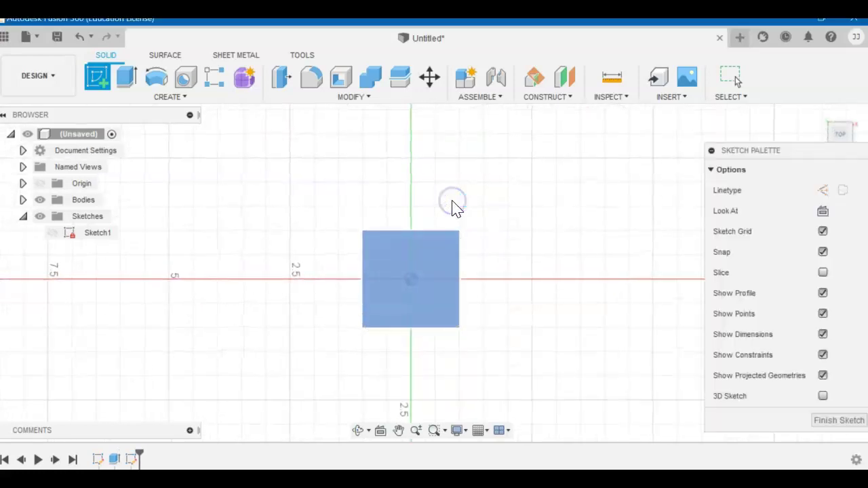
click(155, 77)
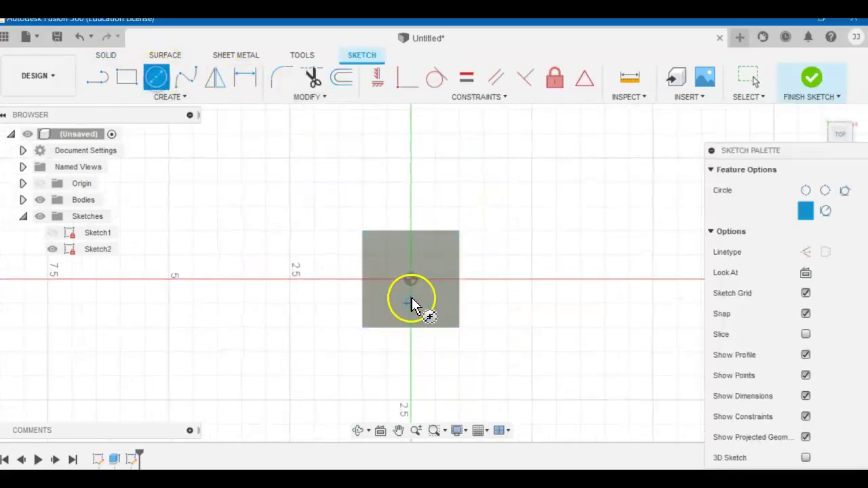
click(413, 281)
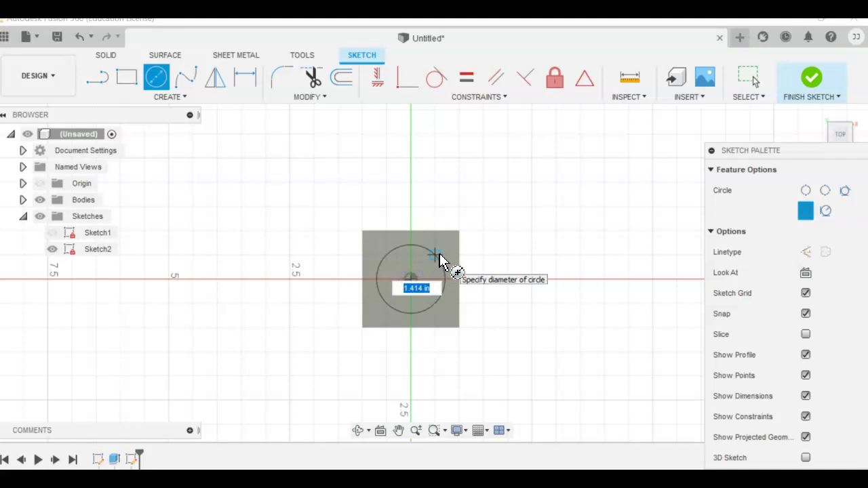
text(1)
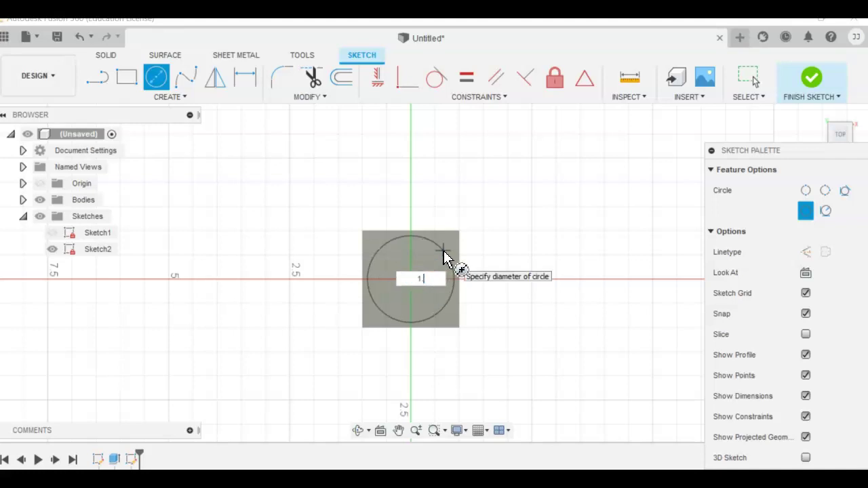
text(.5)
key(Return)
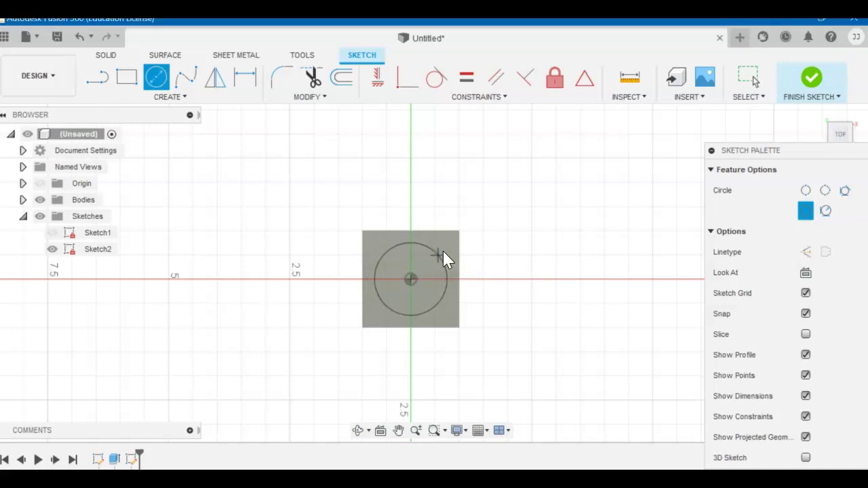
key(Escape)
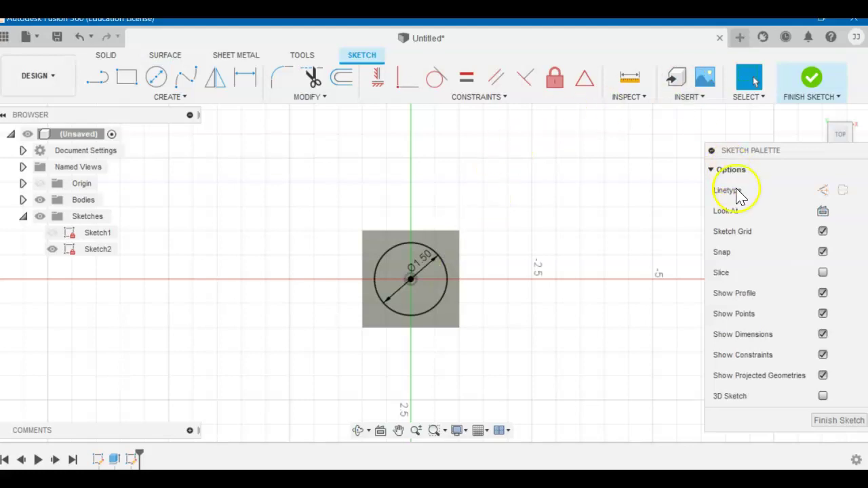
click(812, 80)
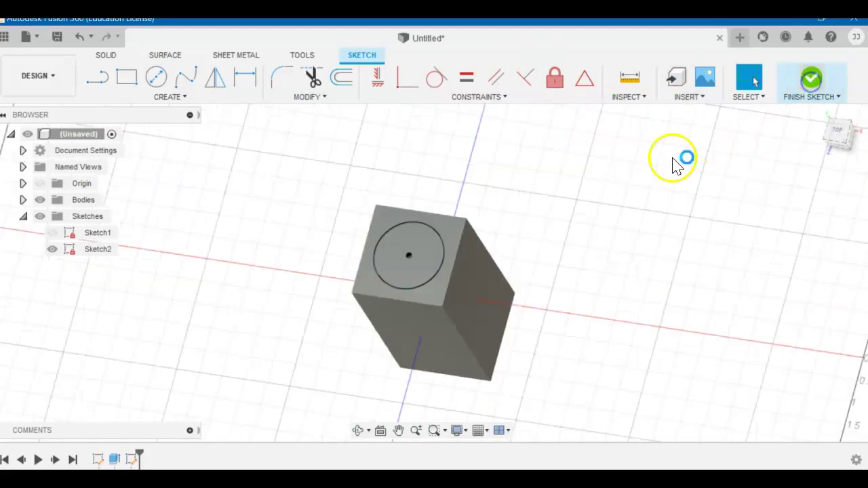
Extrude the circle 1.00 in upward from the top face, joining it to the block
click(125, 79)
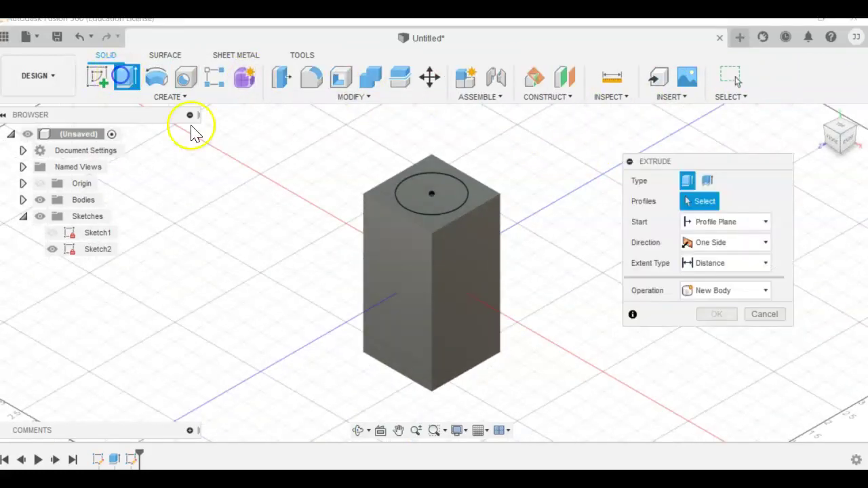
click(423, 196)
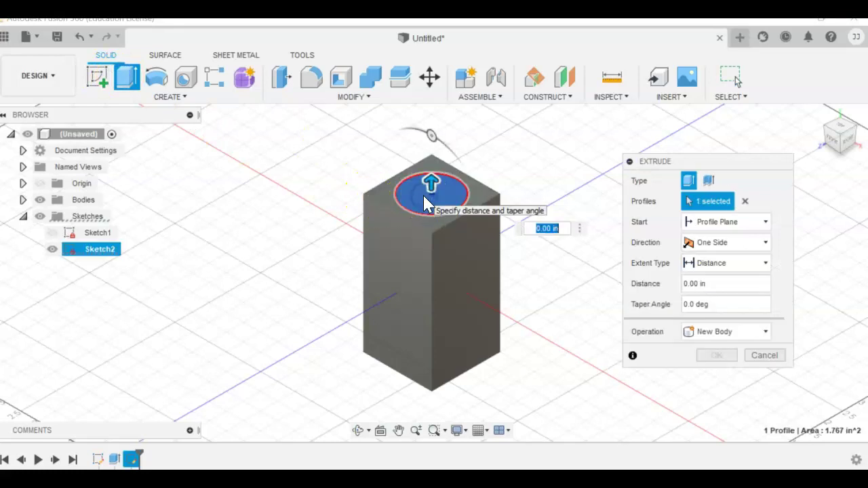
drag(427, 191, 434, 145)
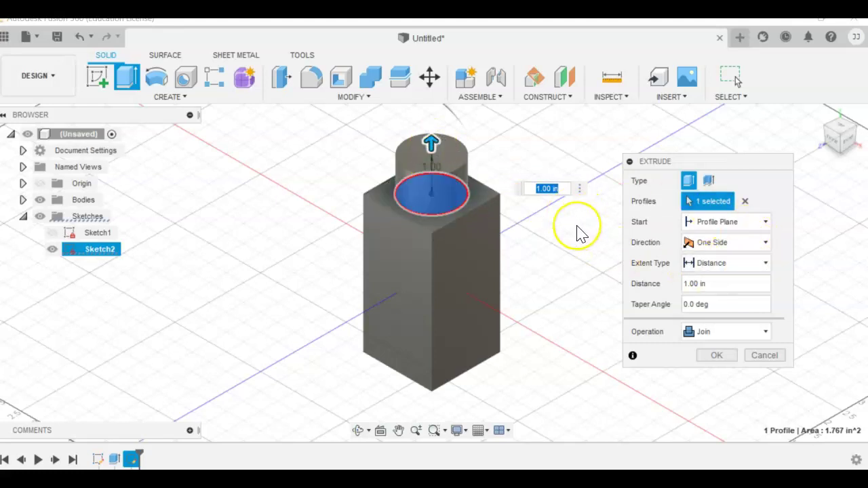
key(Return)
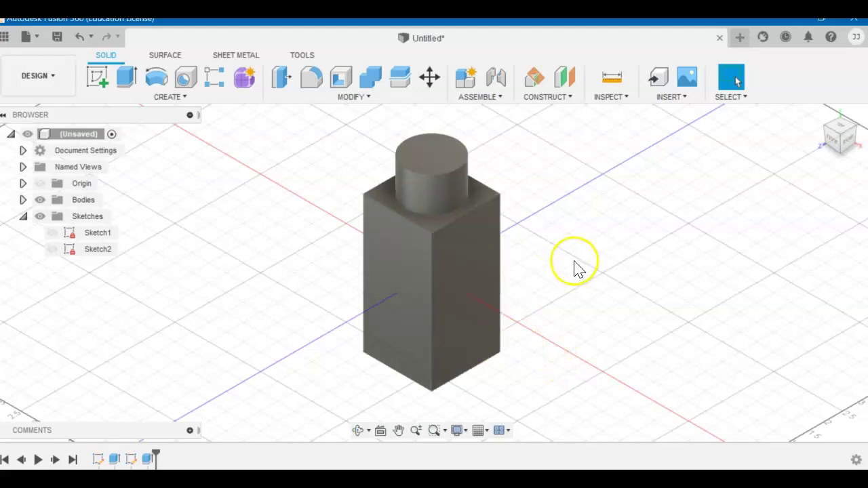
Orient the model to its bottom view and create a sketch on the block's bottom face
click(358, 432)
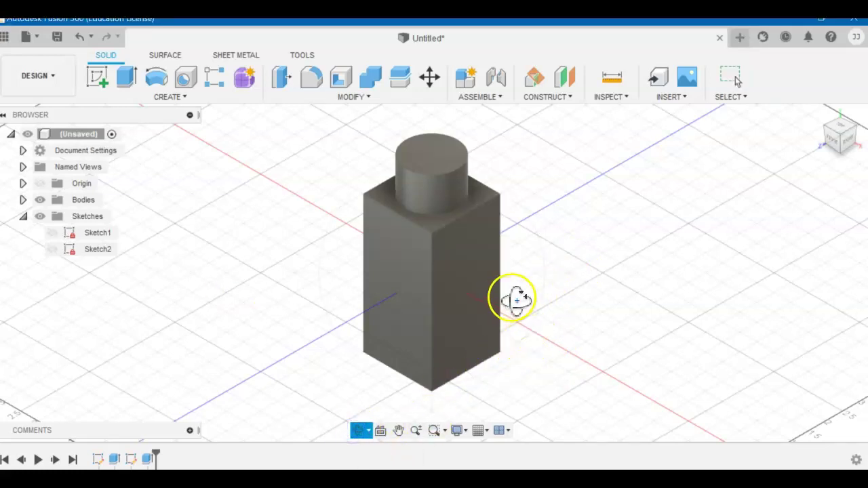
drag(515, 296, 520, 146)
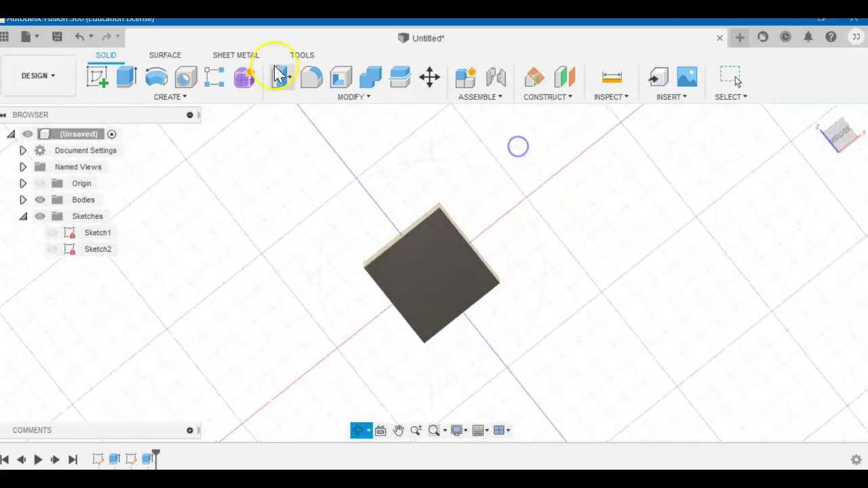
click(841, 144)
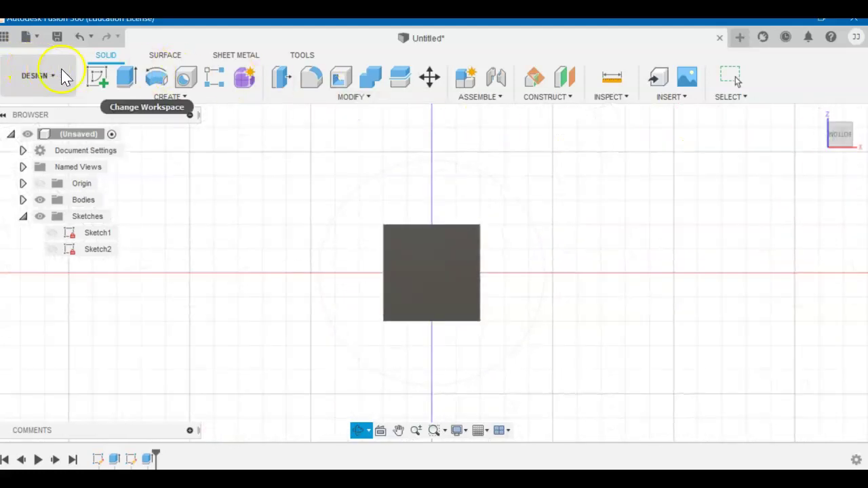
click(96, 77)
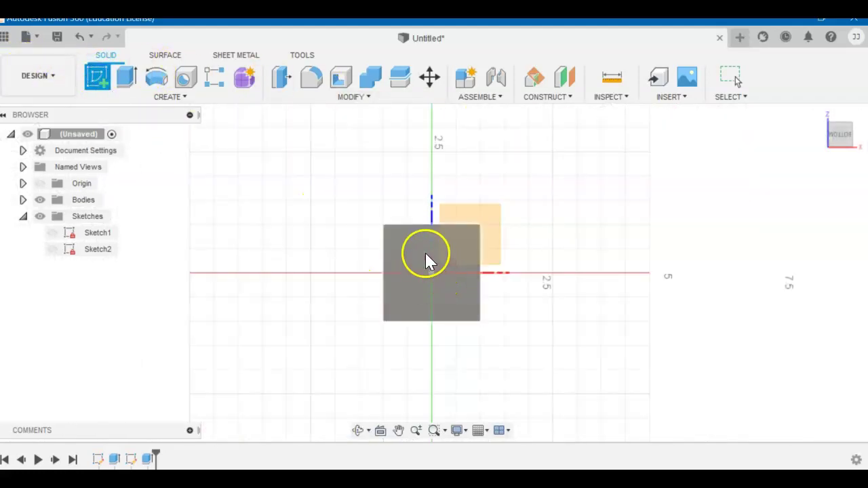
click(425, 252)
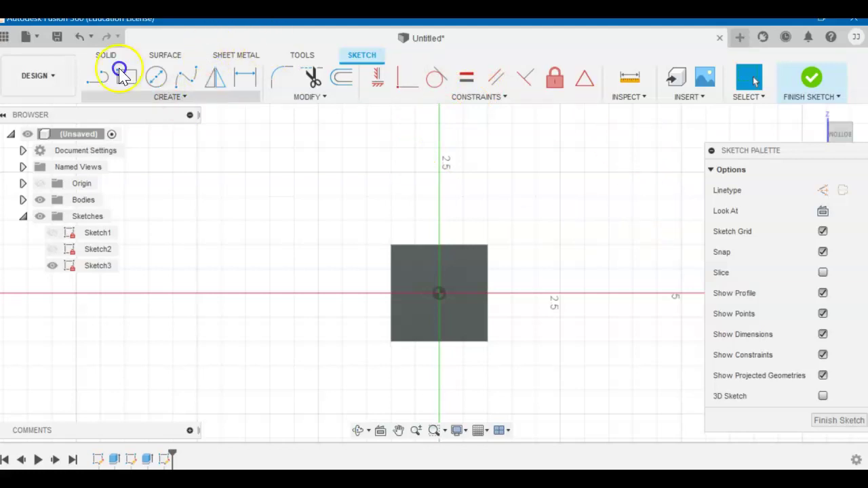
Project the circular top edge of the cylindrical boss into the sketch on the block's bottom face and finish the sketch
click(184, 98)
mouse_move(163, 340)
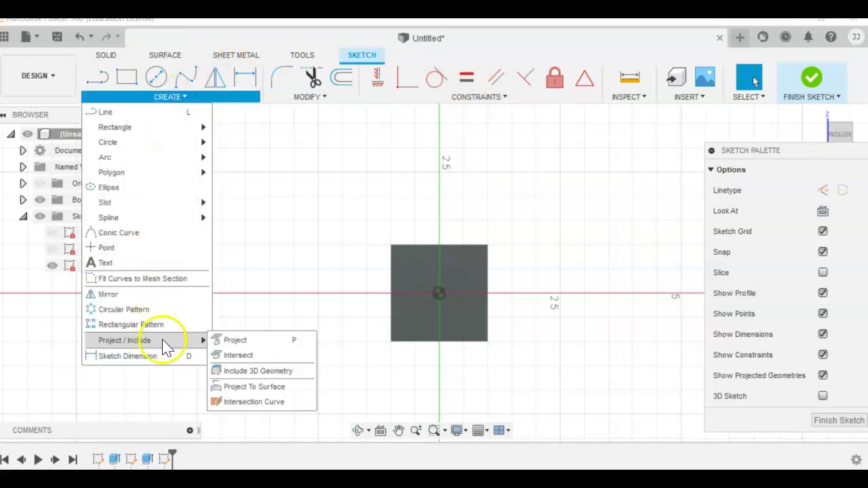
click(265, 347)
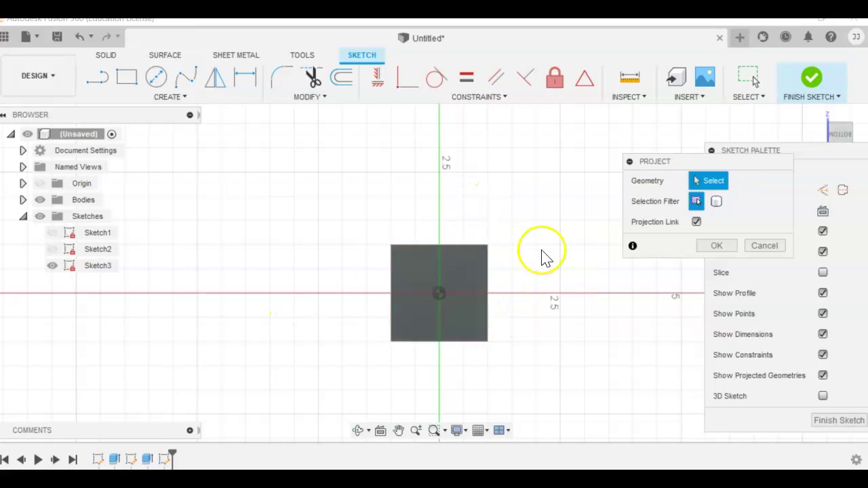
click(358, 431)
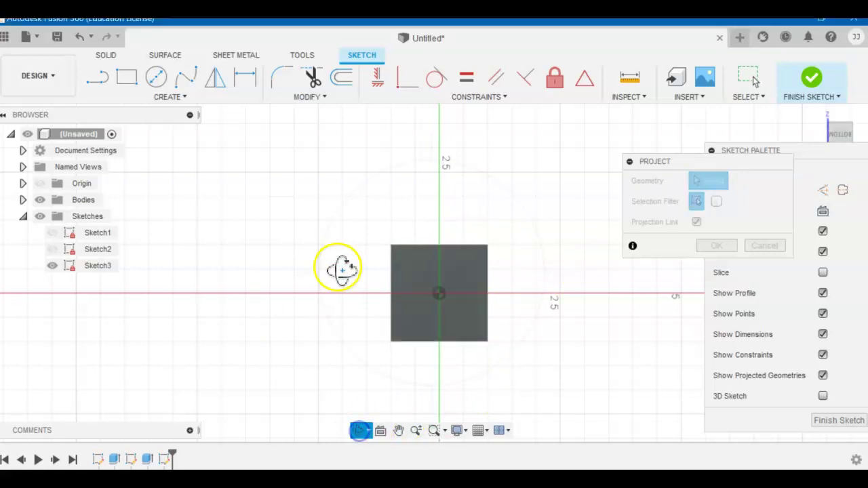
drag(349, 219, 330, 304)
drag(335, 248, 321, 339)
key(Escape)
click(410, 192)
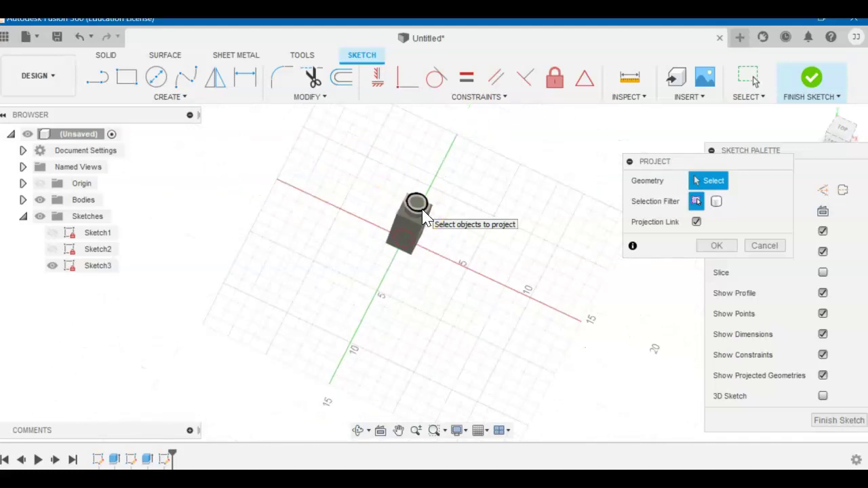
scroll(423, 217, up, 3)
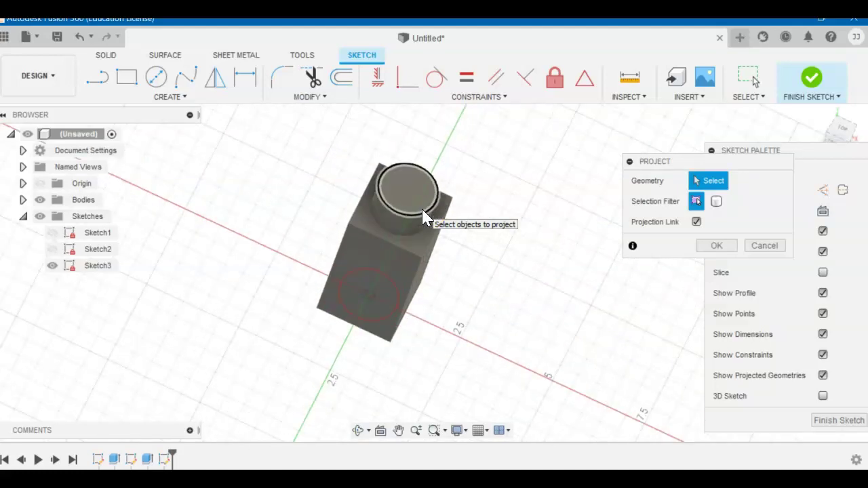
click(374, 307)
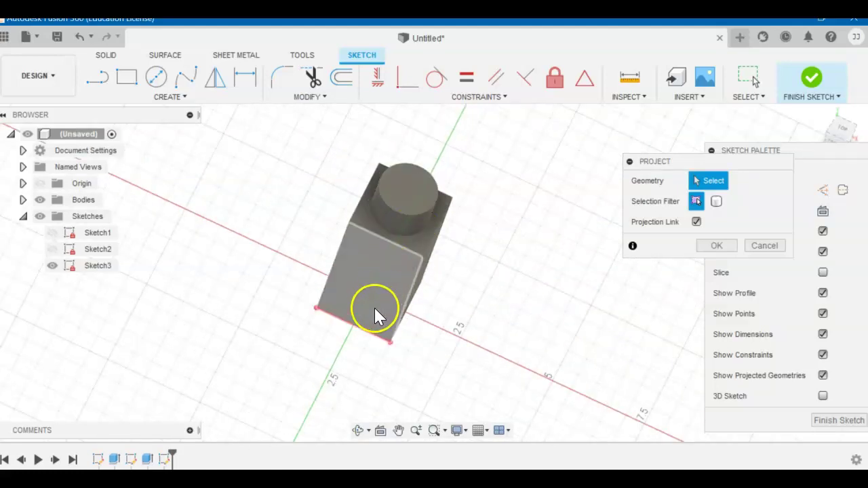
click(415, 190)
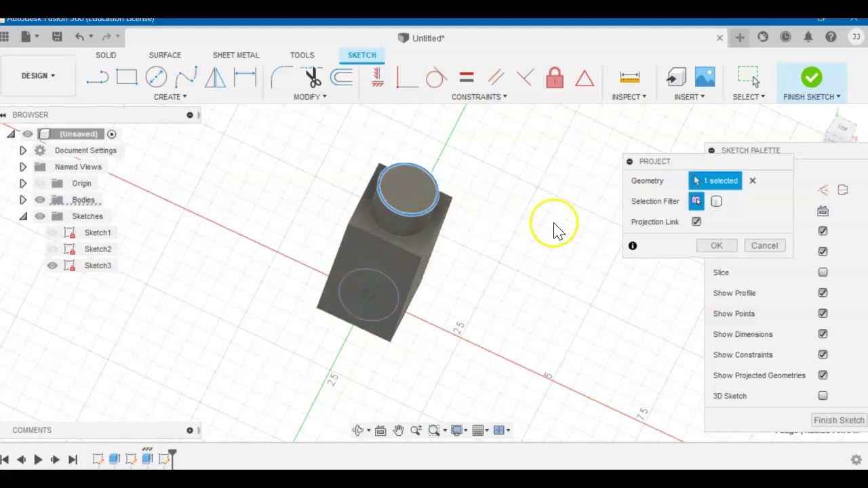
click(716, 246)
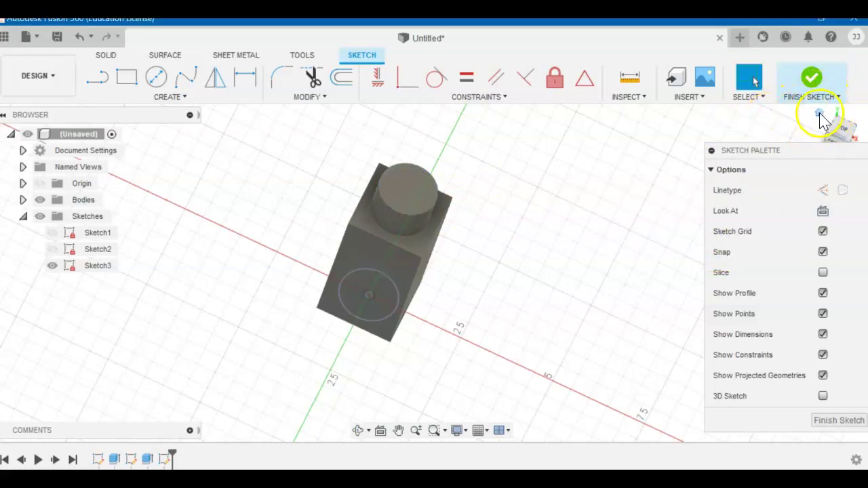
click(361, 432)
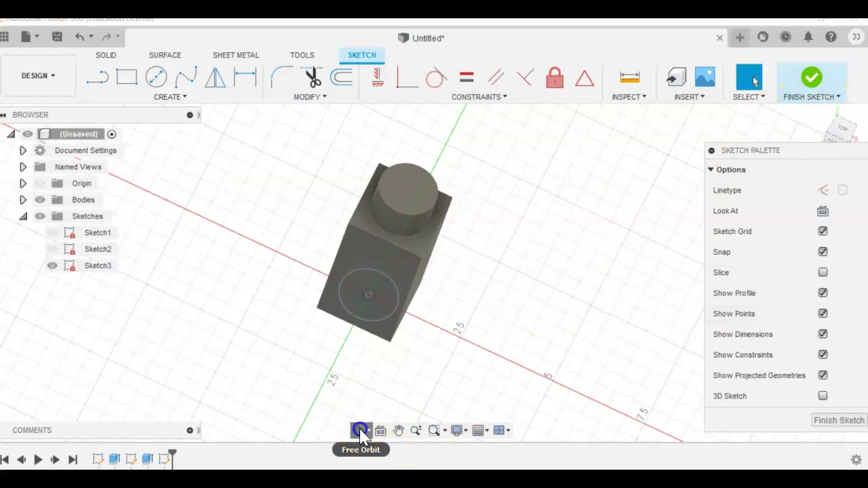
drag(382, 349, 451, 200)
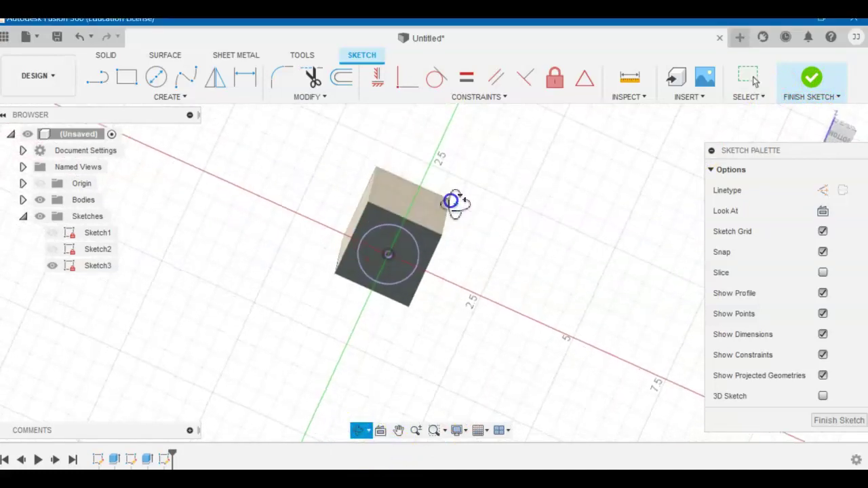
click(811, 77)
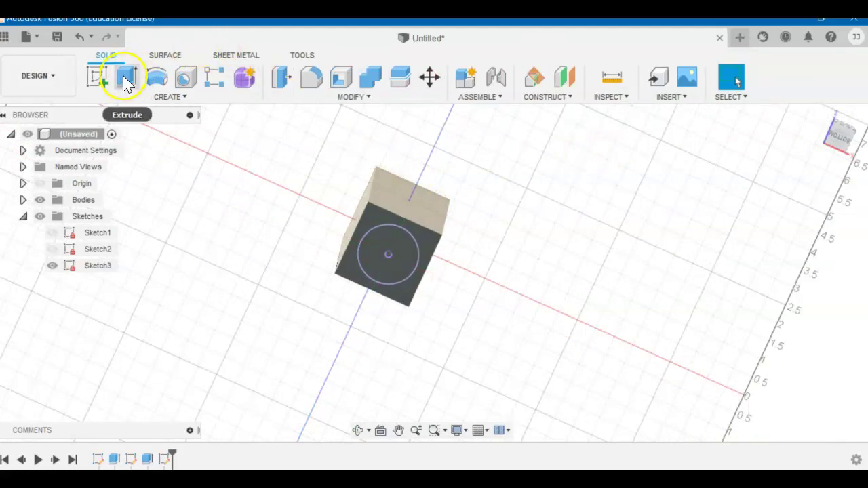
Extrude the projected circle 1.50 in into the block from its bottom face as a Cut
click(125, 80)
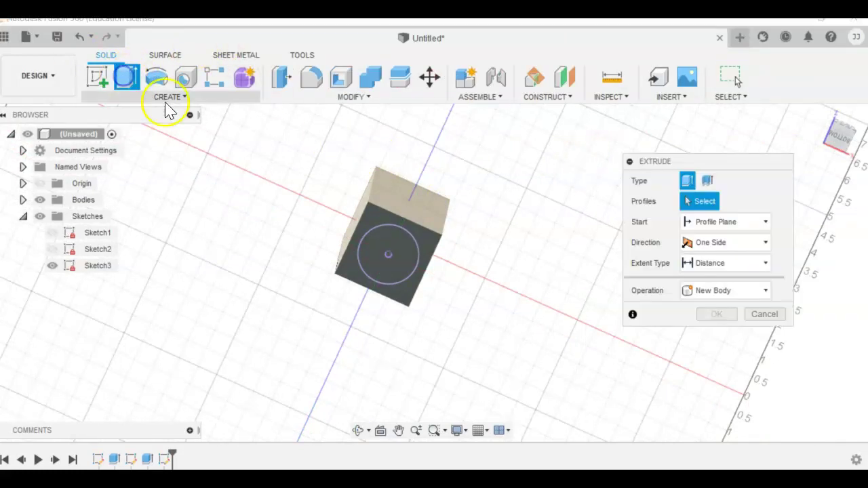
click(387, 257)
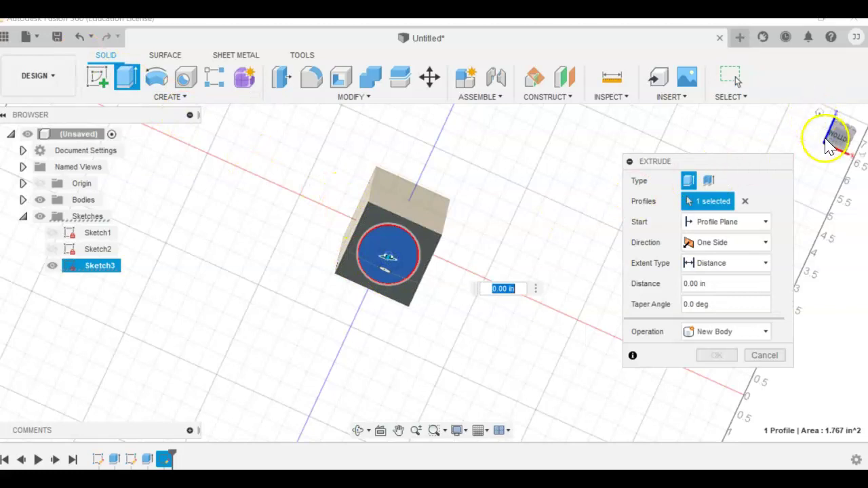
click(358, 430)
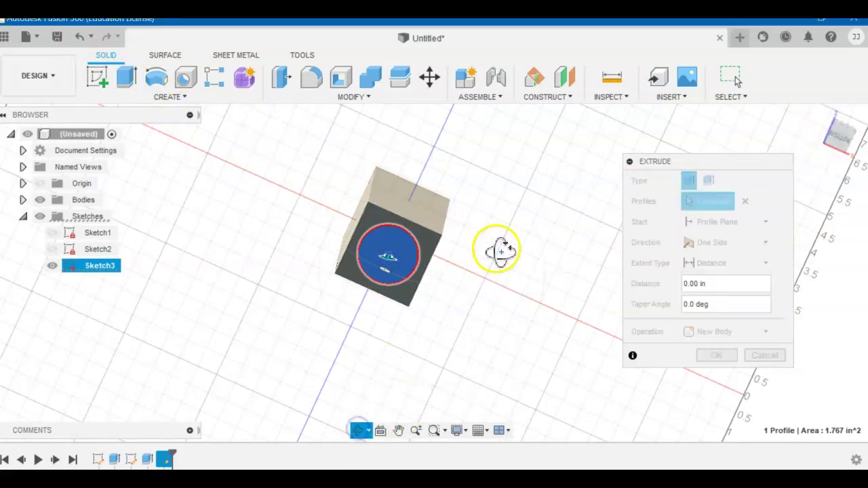
drag(500, 252, 475, 300)
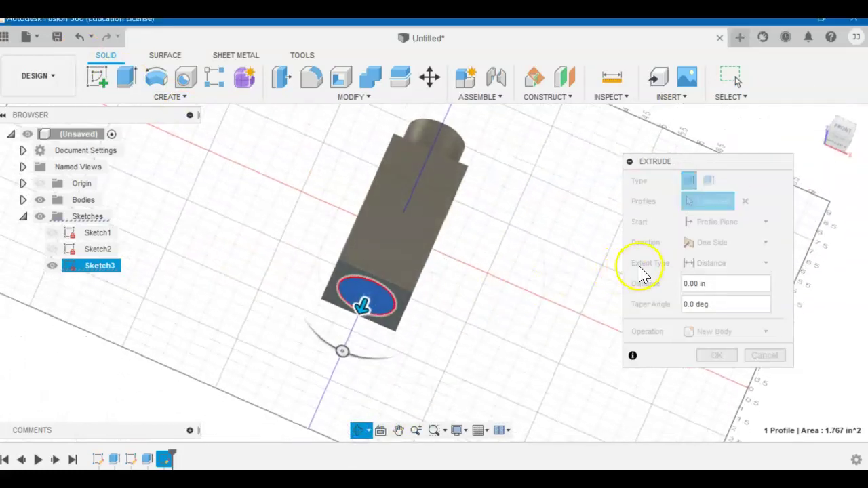
key(Escape)
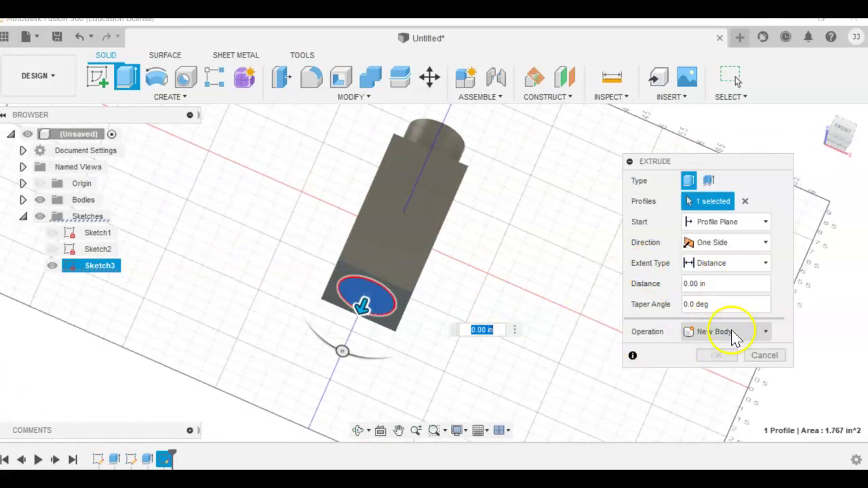
drag(360, 305, 353, 345)
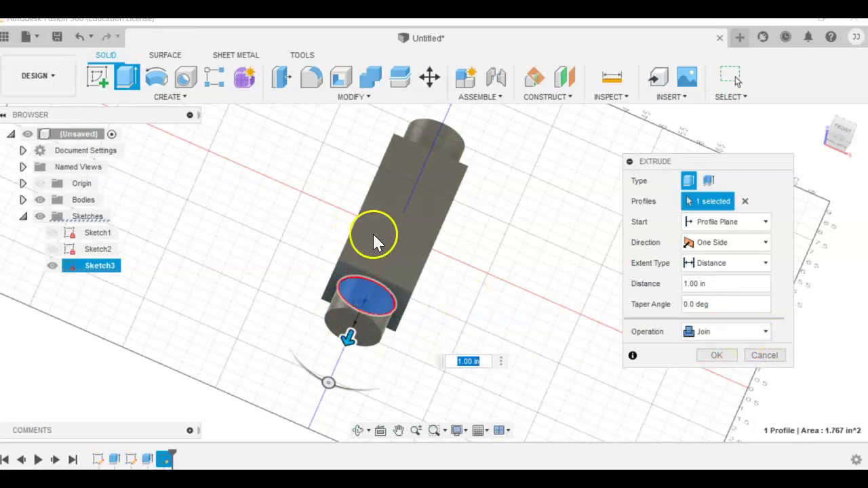
click(751, 332)
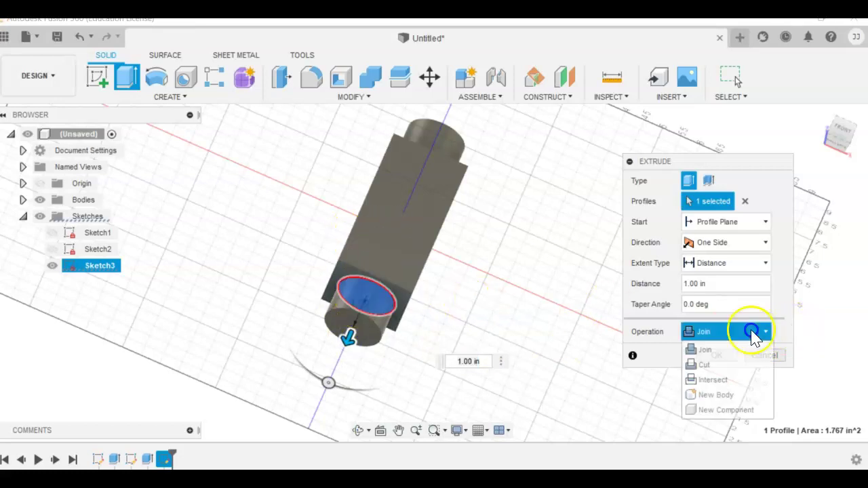
click(718, 365)
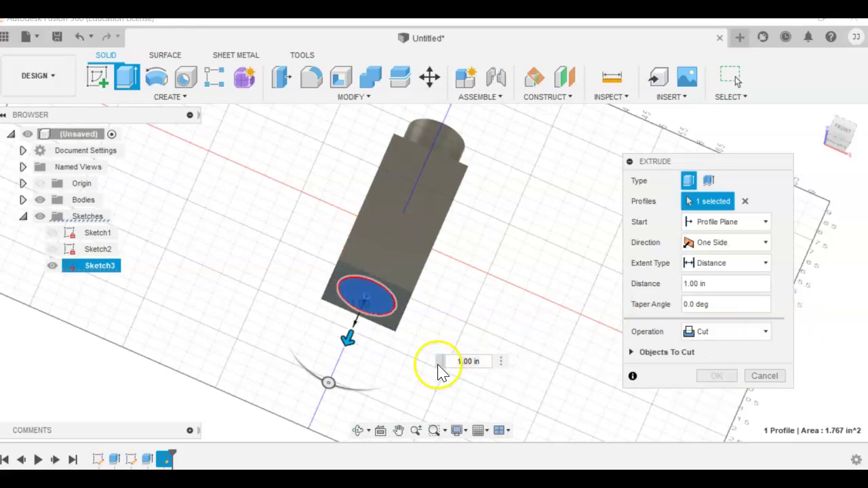
drag(350, 341, 402, 237)
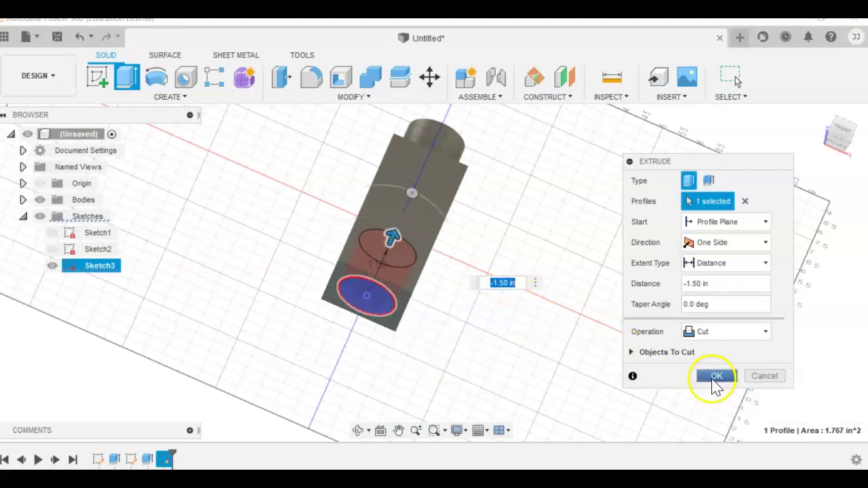
click(712, 380)
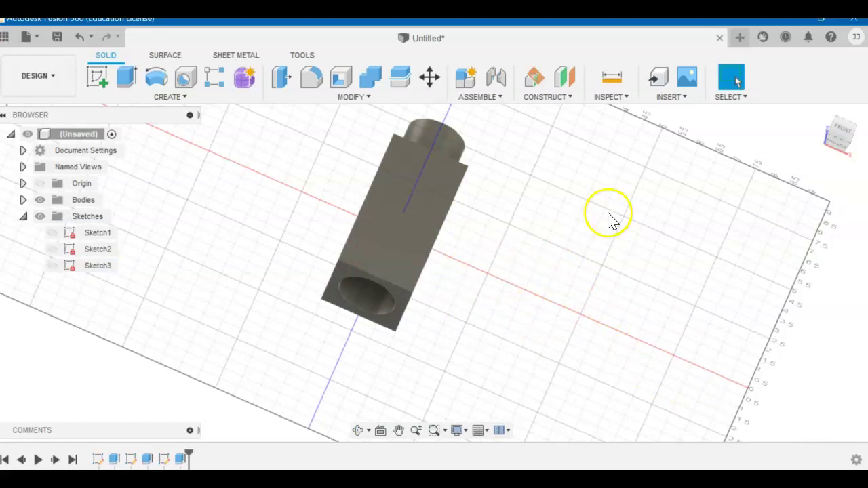
Return the model to the home view and save the design as "One" in the "25 days of Fusion" project
click(816, 118)
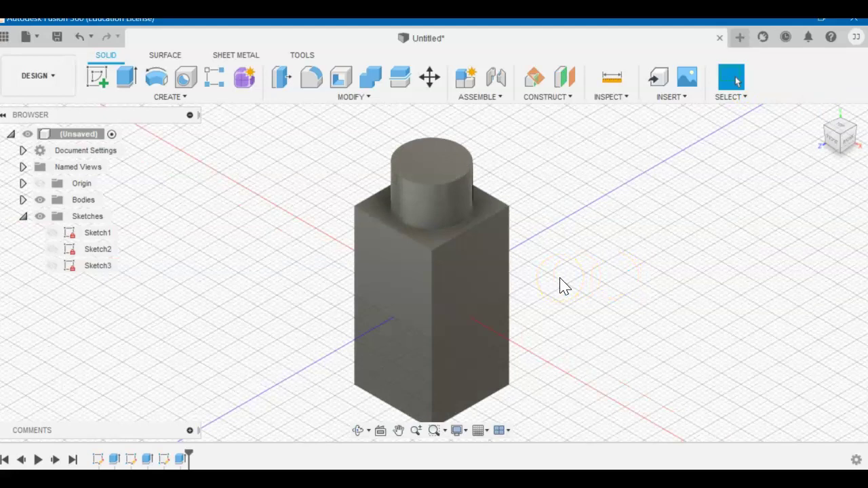
scroll(560, 286, down, 4)
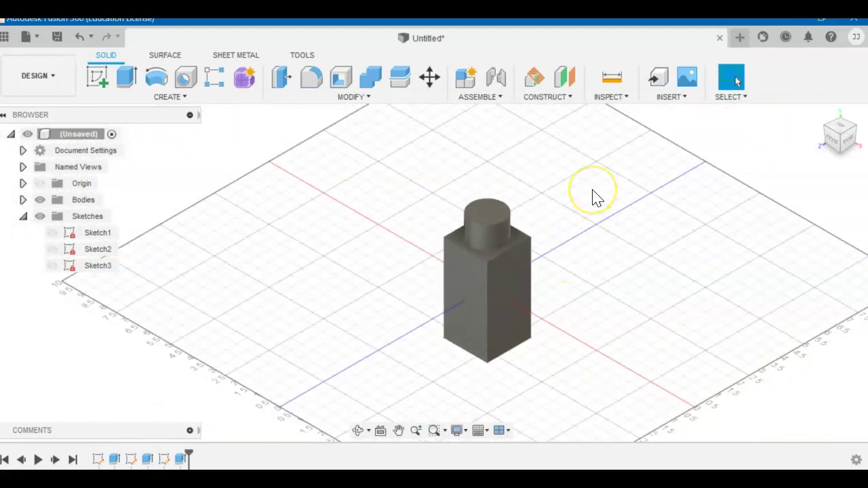
click(57, 39)
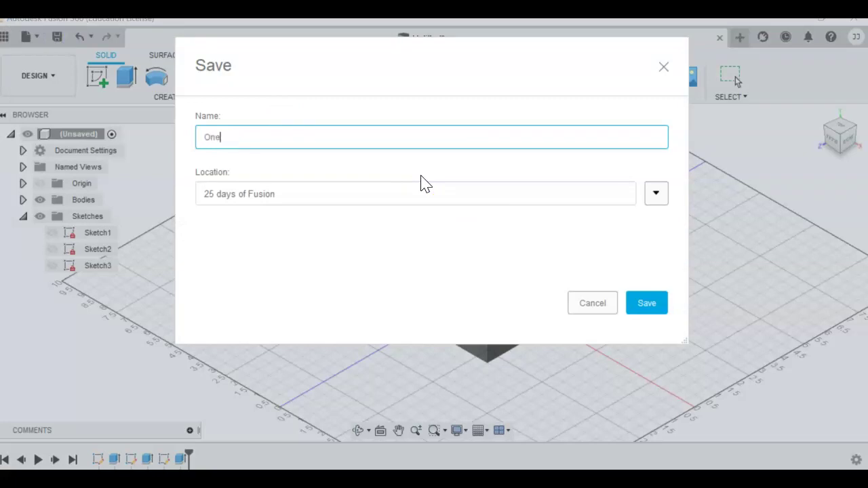
click(645, 306)
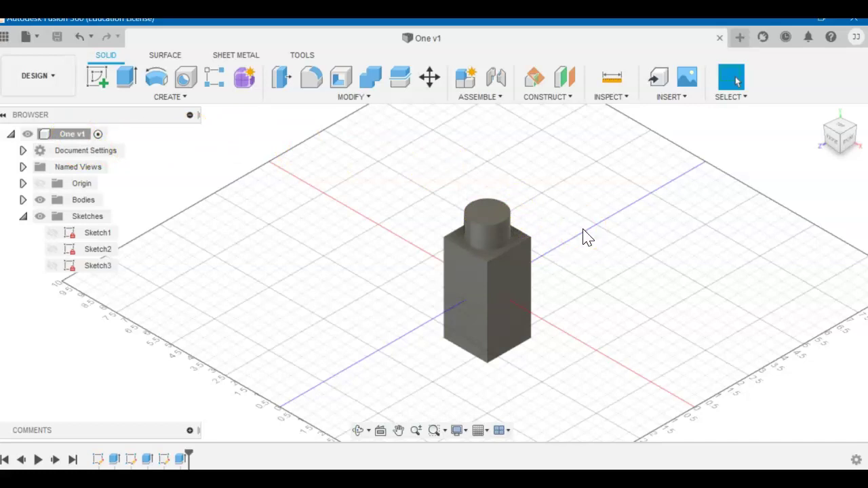
Open the Physical Material settings for the whole One v1 component and make the material palette float freely
right_click(71, 134)
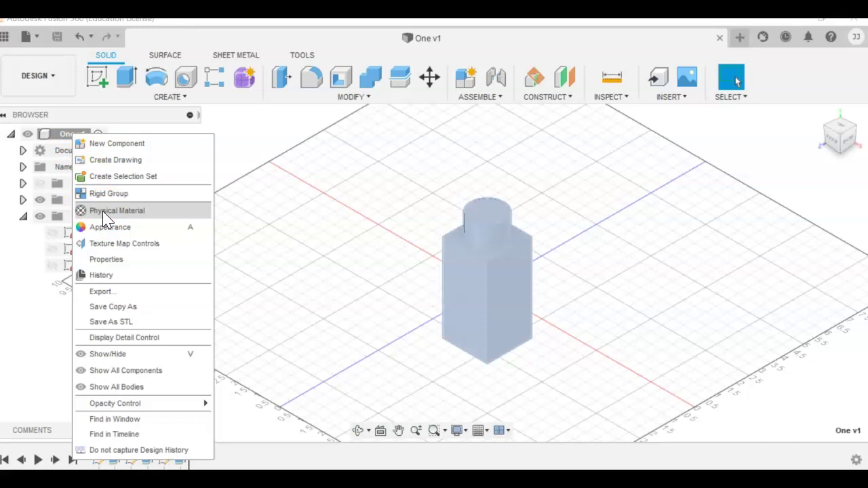
click(55, 143)
click(102, 213)
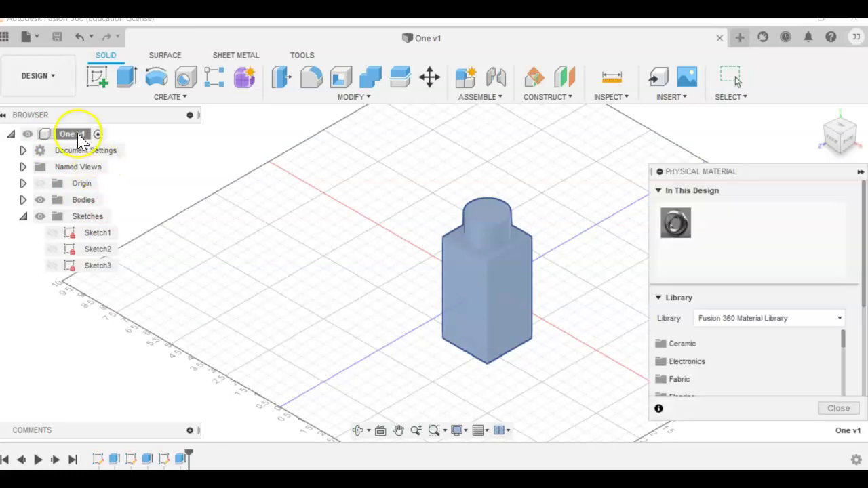
click(859, 172)
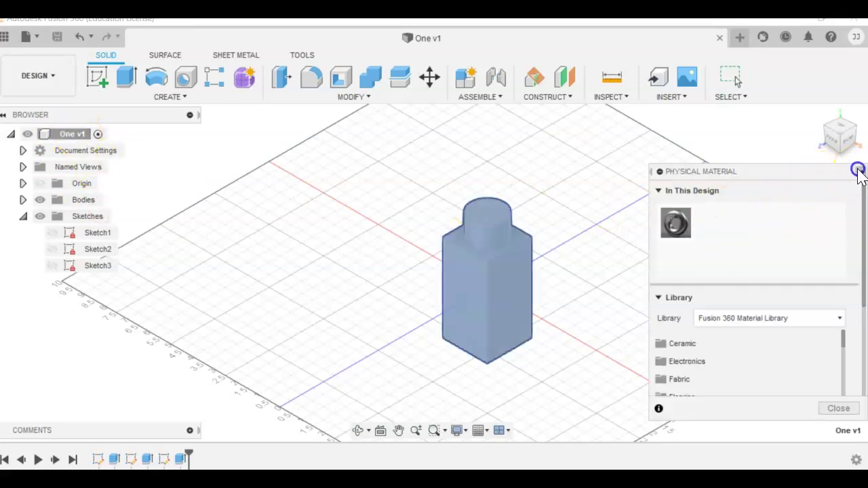
click(860, 215)
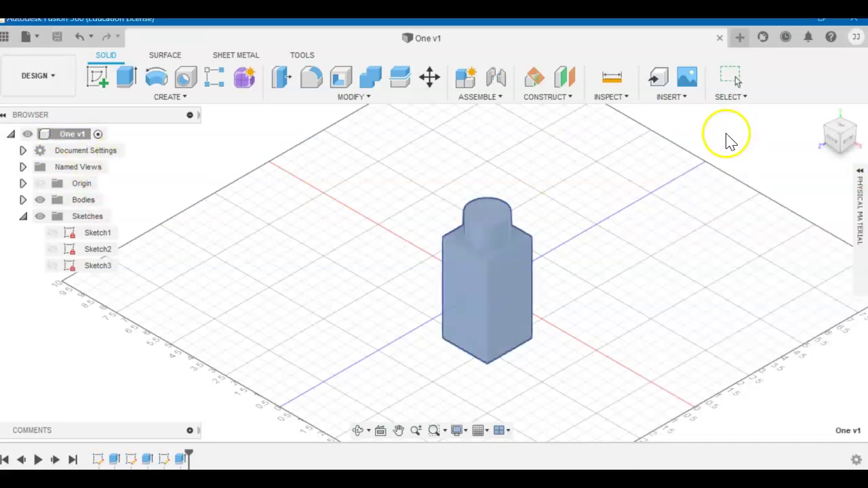
click(860, 171)
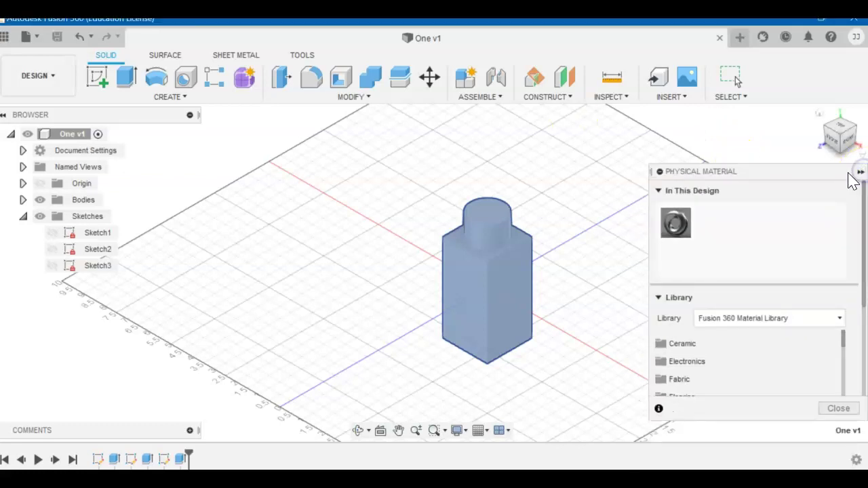
drag(812, 175, 738, 143)
Enlarge the material palette and collapse the Plastic category in the Fusion 360 Material Library
scroll(673, 332, down, 8)
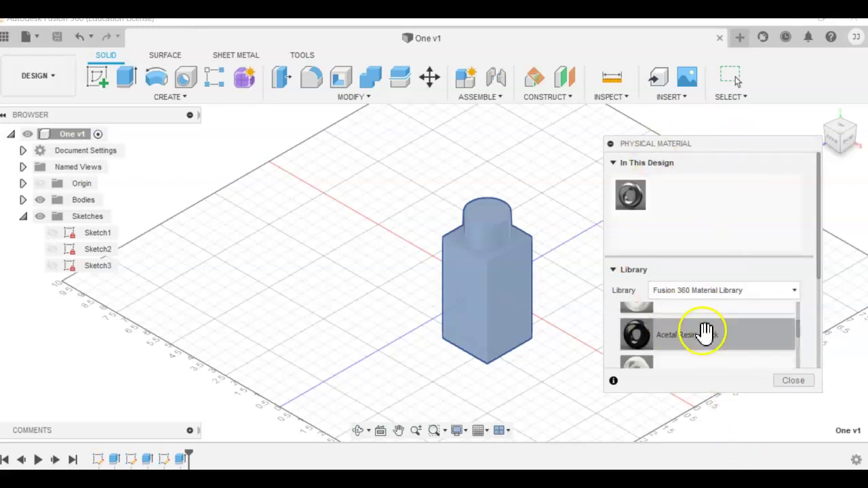
scroll(706, 333, up, 2)
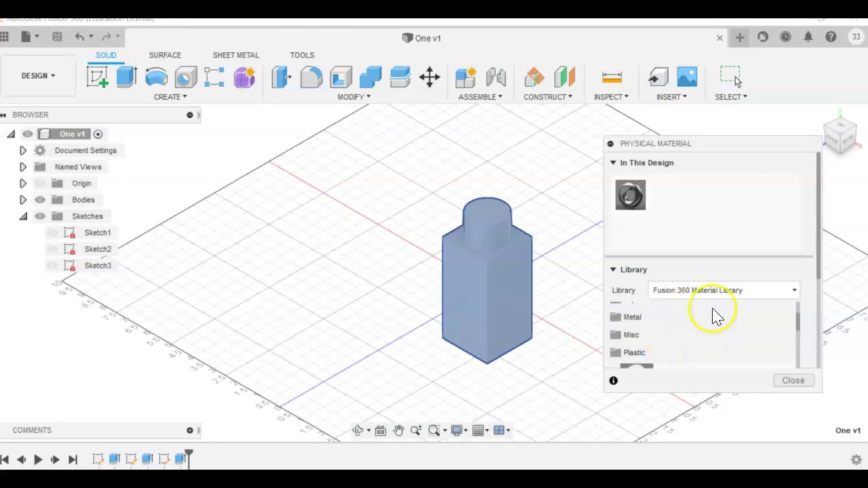
drag(822, 392, 848, 464)
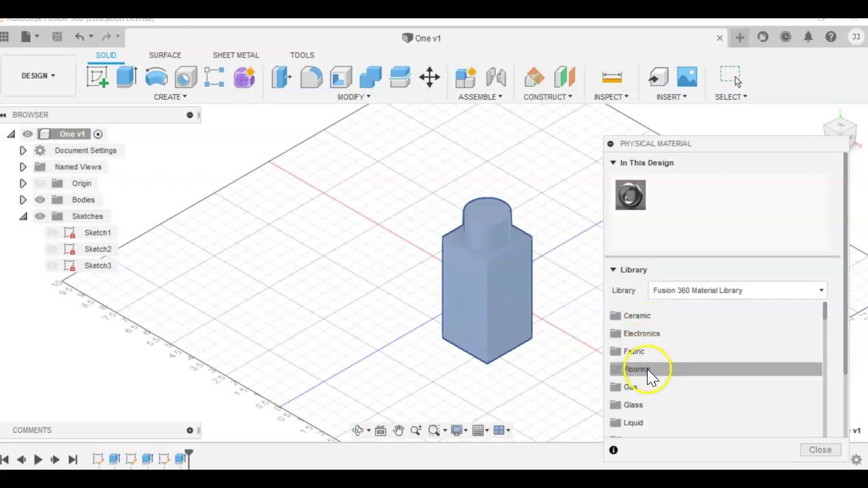
scroll(649, 387, down, 4)
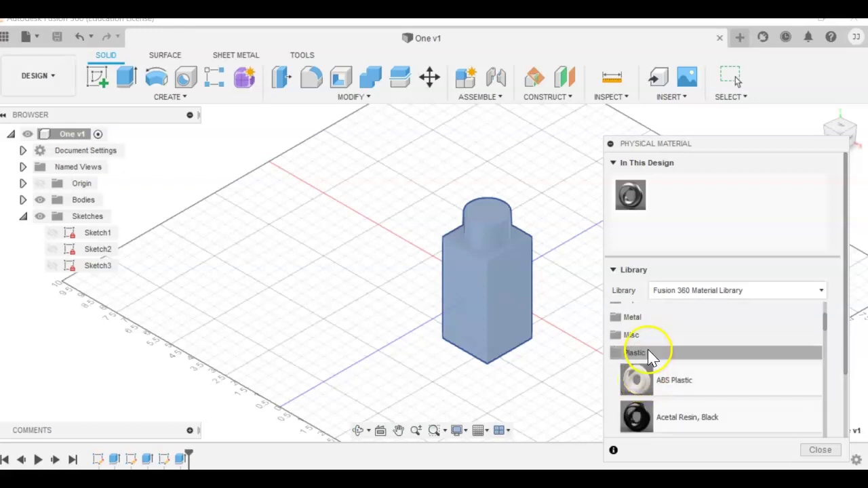
click(637, 354)
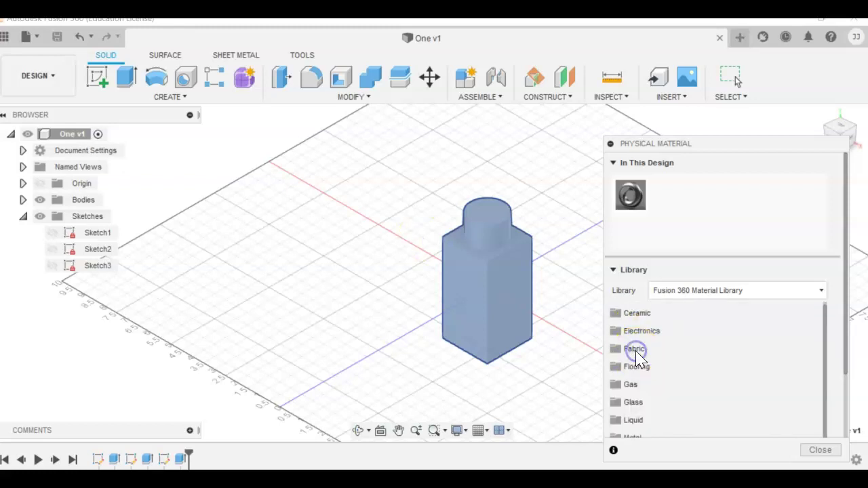
Apply ABS Plastic from the library's Plastic category to the model and close the Physical Material settings
scroll(649, 388, down, 2)
click(638, 393)
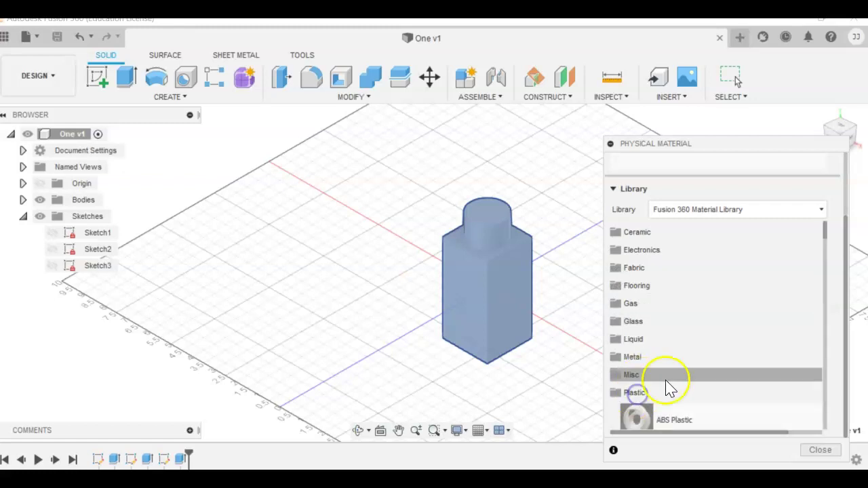
scroll(678, 360, down, 3)
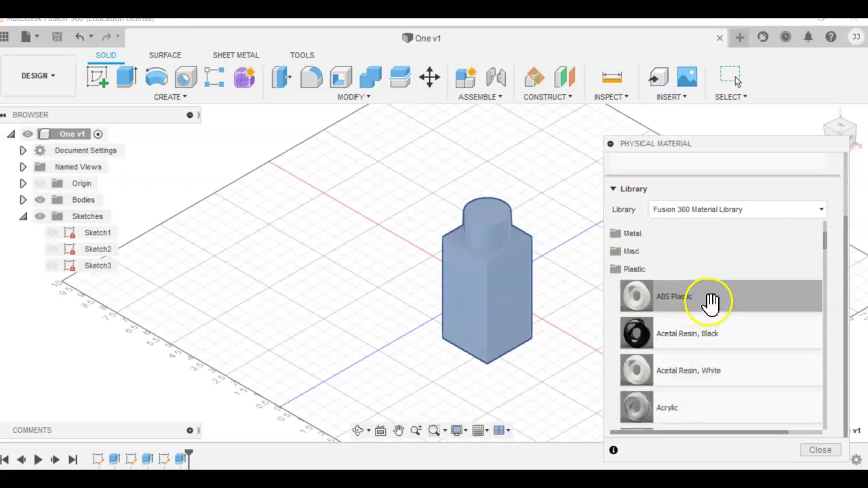
drag(711, 299, 471, 284)
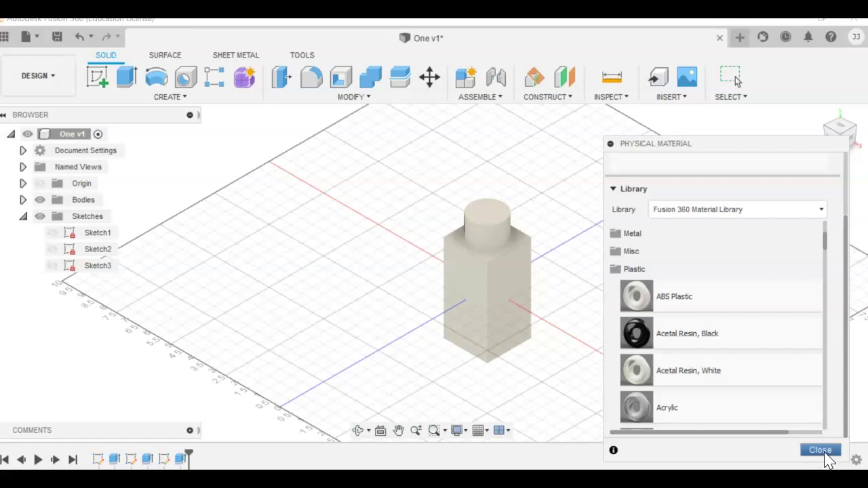
click(824, 453)
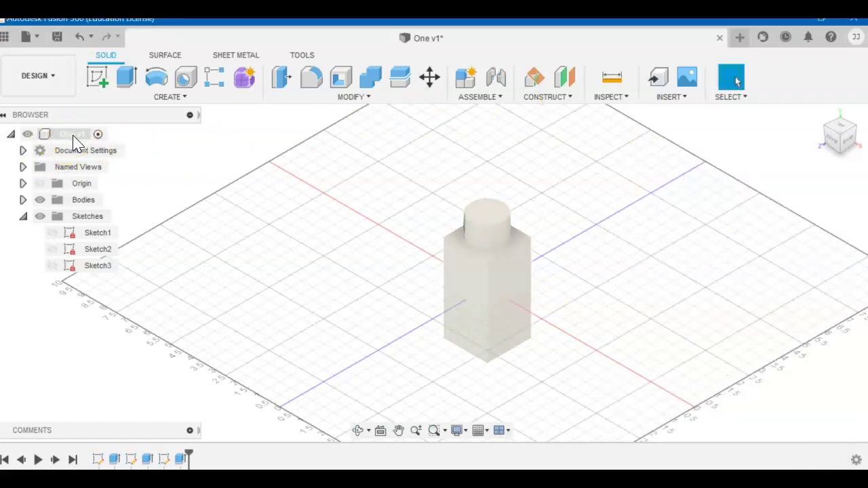
Open the Appearance settings for the whole One v1 component and search the appearance library for "yellow"
right_click(74, 135)
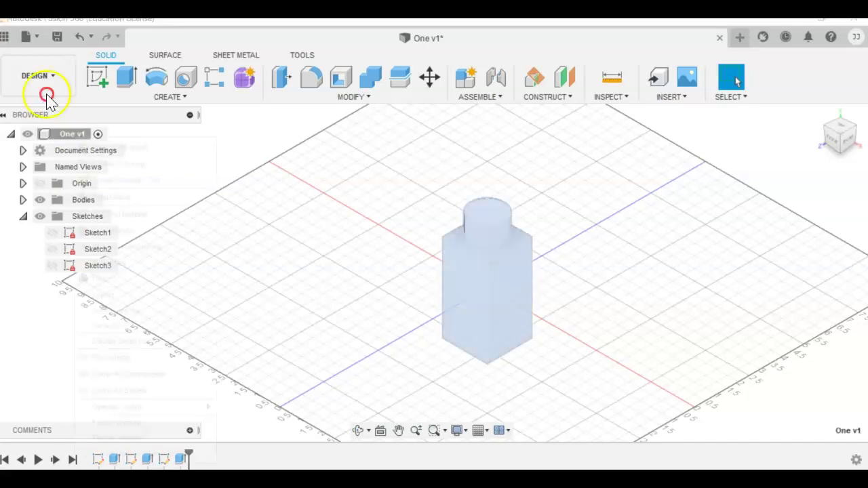
click(114, 231)
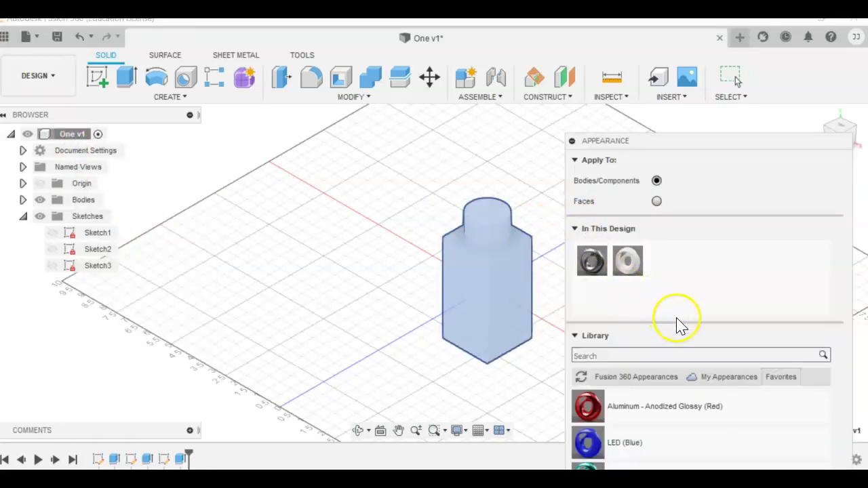
click(649, 357)
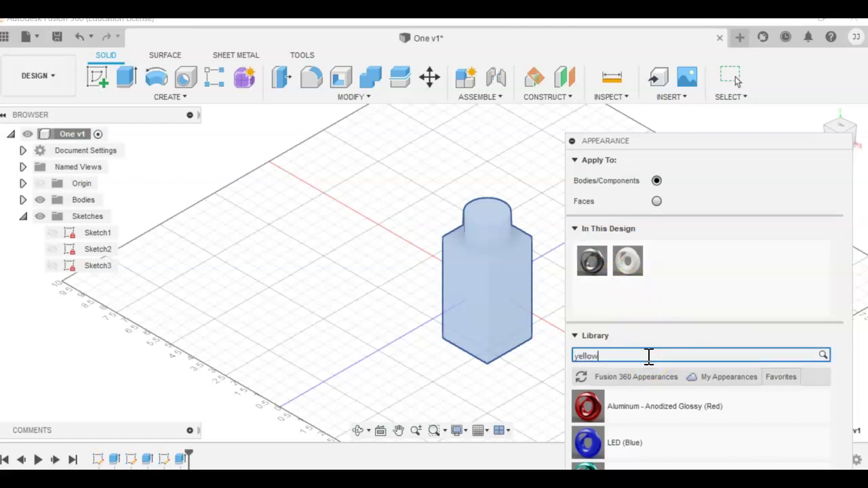
scroll(680, 374, down, 5)
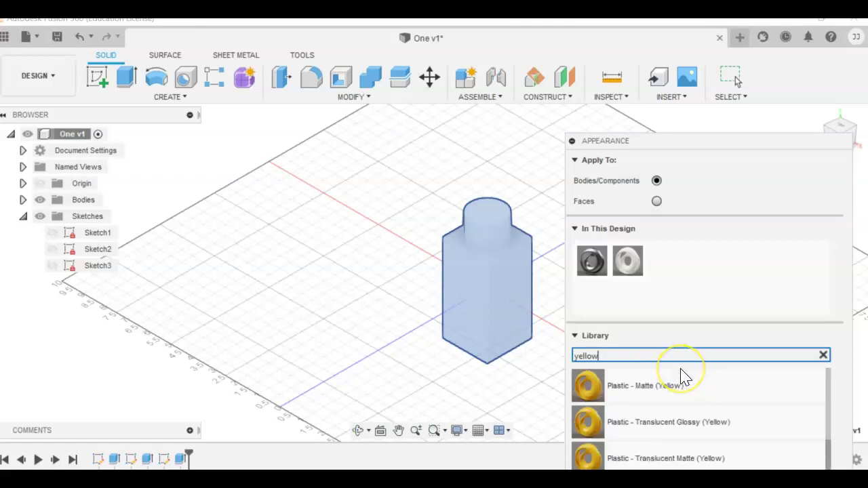
scroll(687, 372, up, 5)
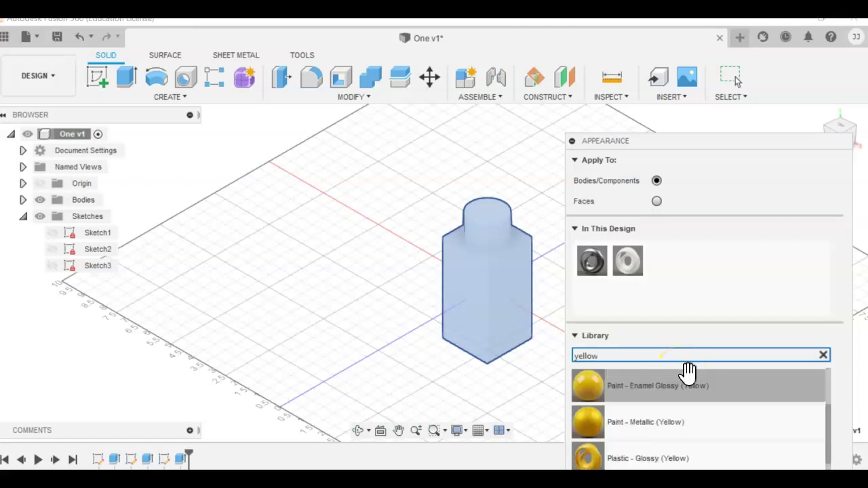
Apply the Plastic - Matte (Yellow) appearance to the whole body
click(691, 392)
scroll(693, 400, down, 2)
click(692, 398)
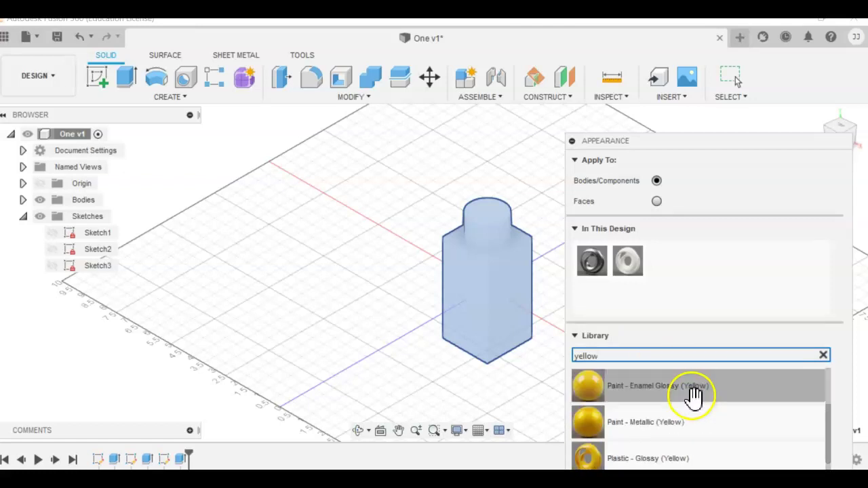
scroll(689, 399, down, 3)
click(637, 392)
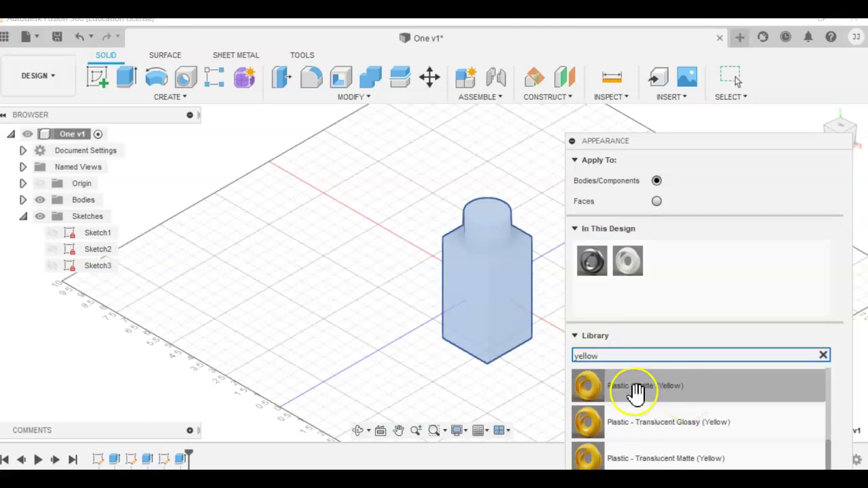
drag(664, 397, 474, 261)
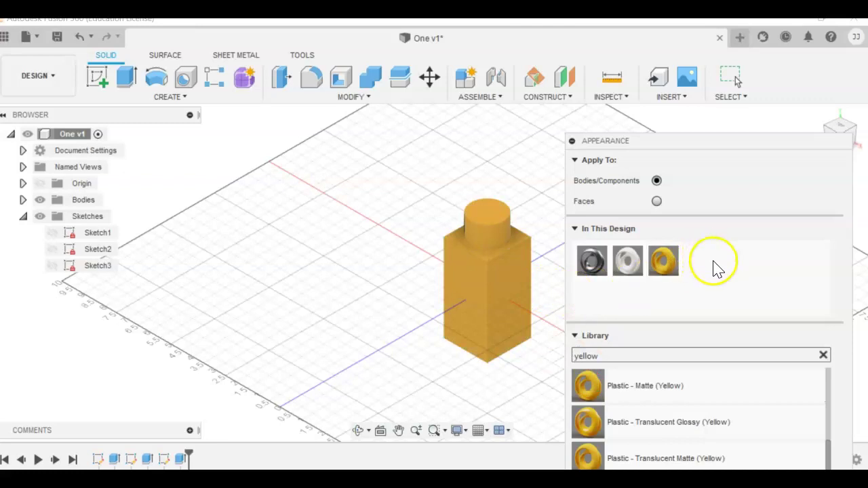
Examine the In This Design and Library sections, clear the search to view My Appearances and Favorites, and close the Appearance settings
click(577, 336)
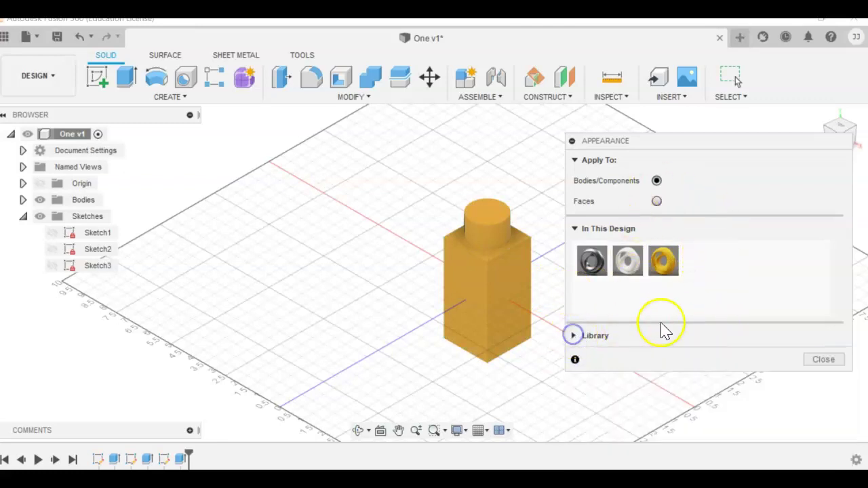
click(574, 229)
click(575, 228)
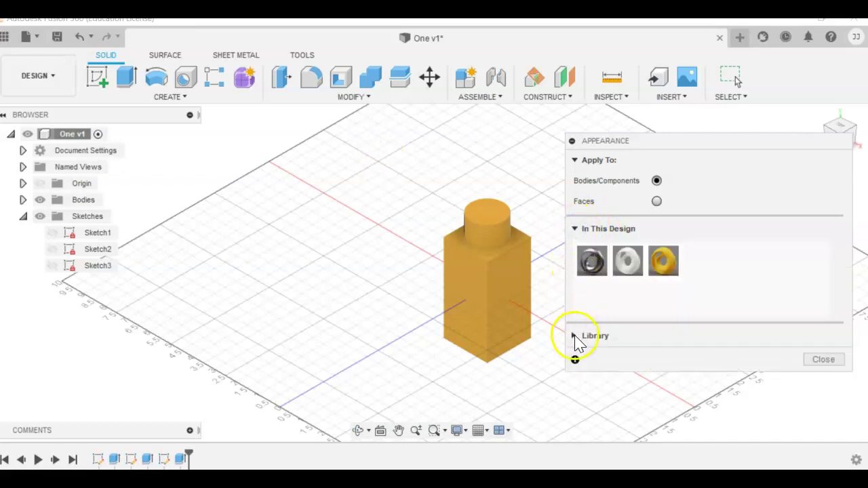
click(576, 335)
click(823, 355)
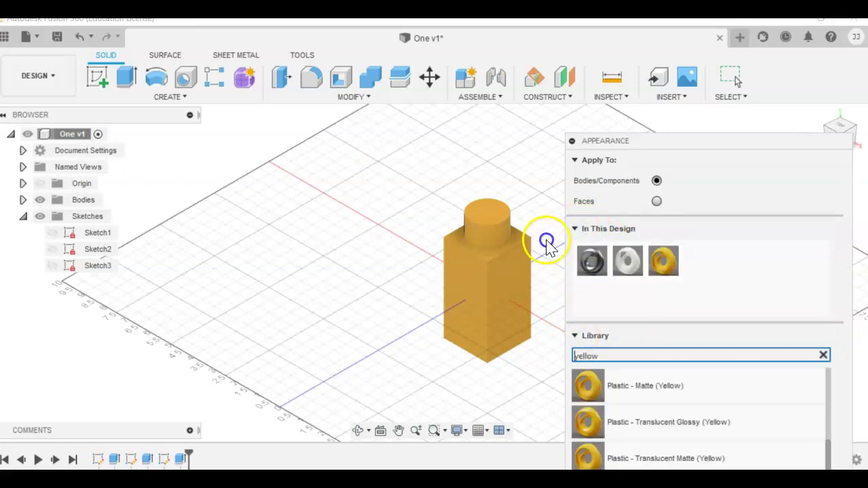
click(725, 386)
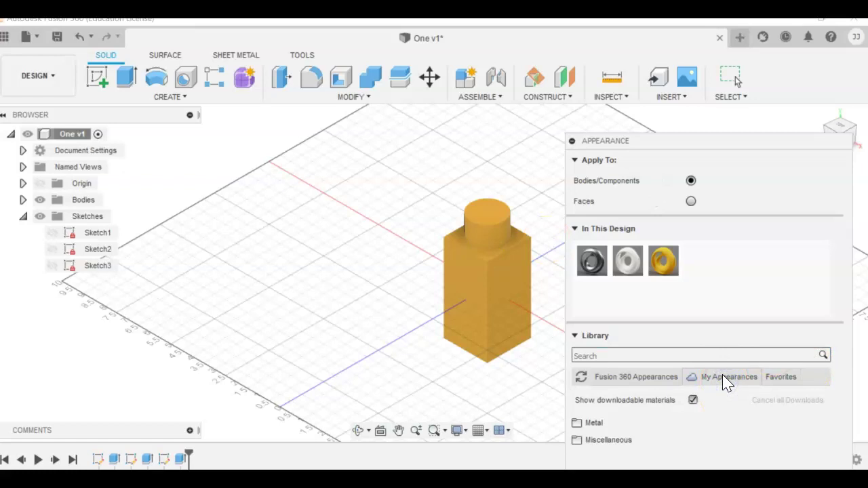
click(788, 377)
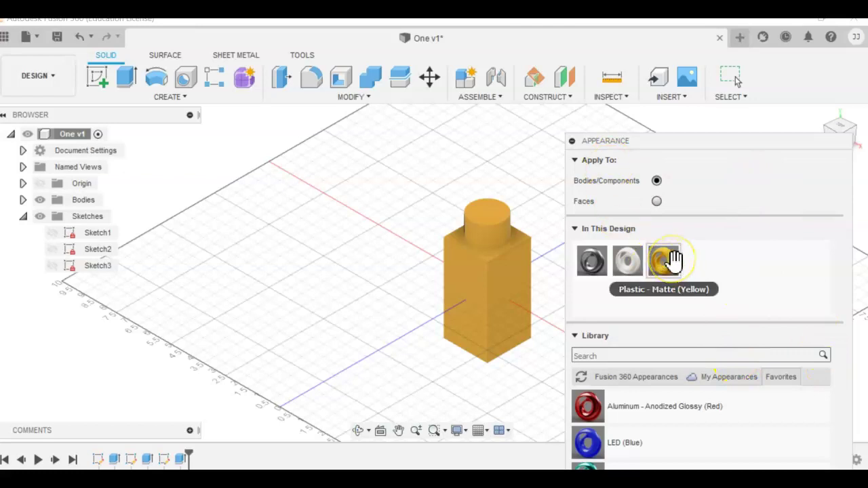
key(Escape)
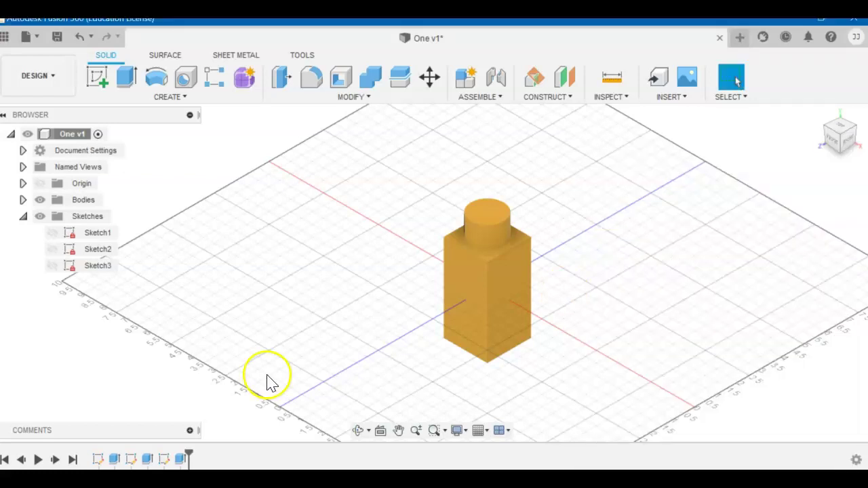
Open the properties of the One v1 component and examine its physical properties, such as mass, volume and density
scroll(577, 278, down, 2)
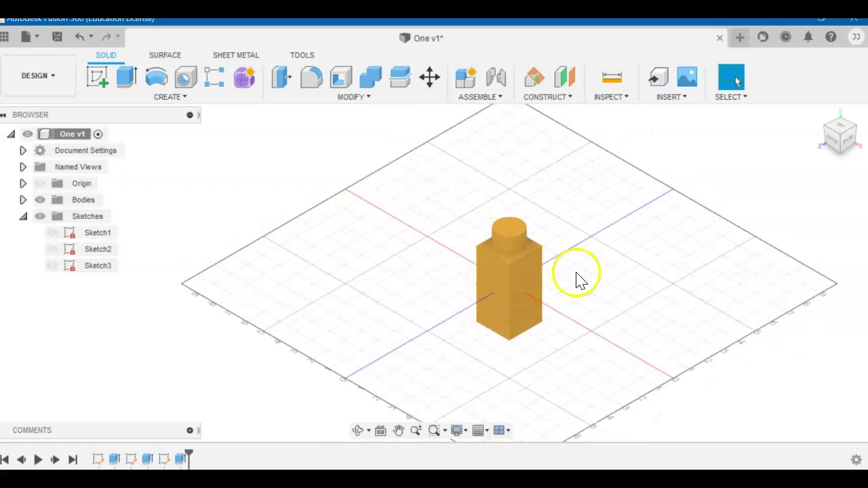
right_click(73, 138)
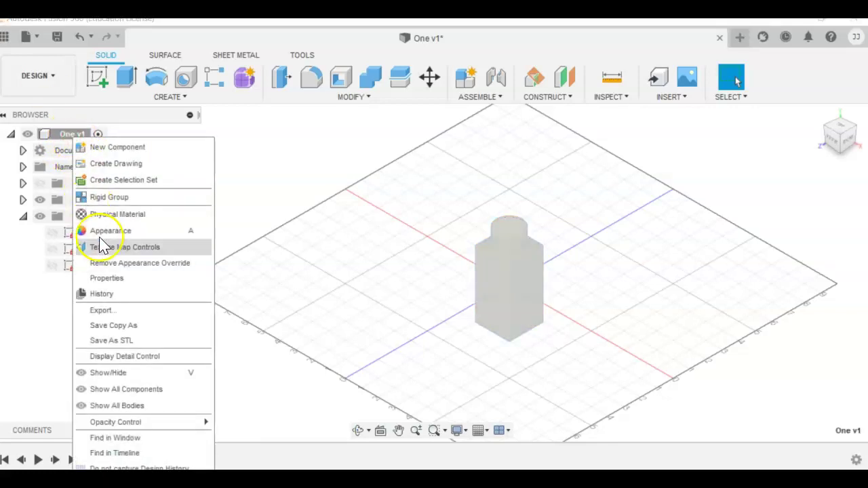
click(112, 279)
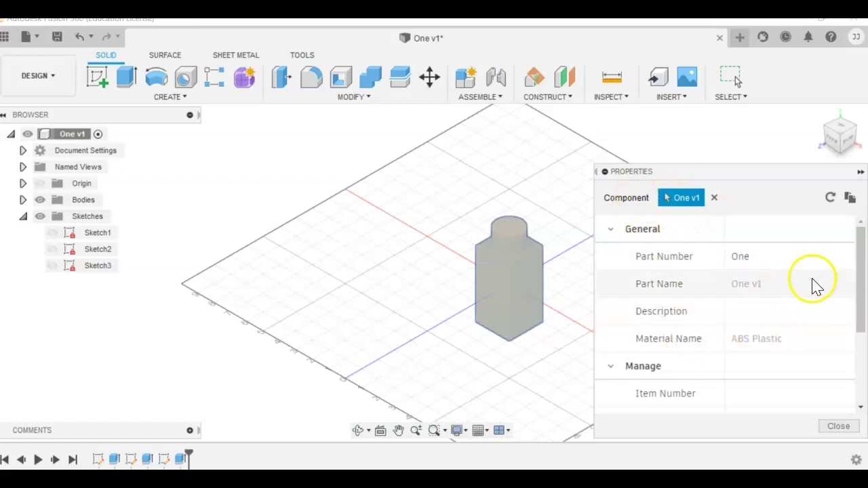
drag(858, 271, 849, 368)
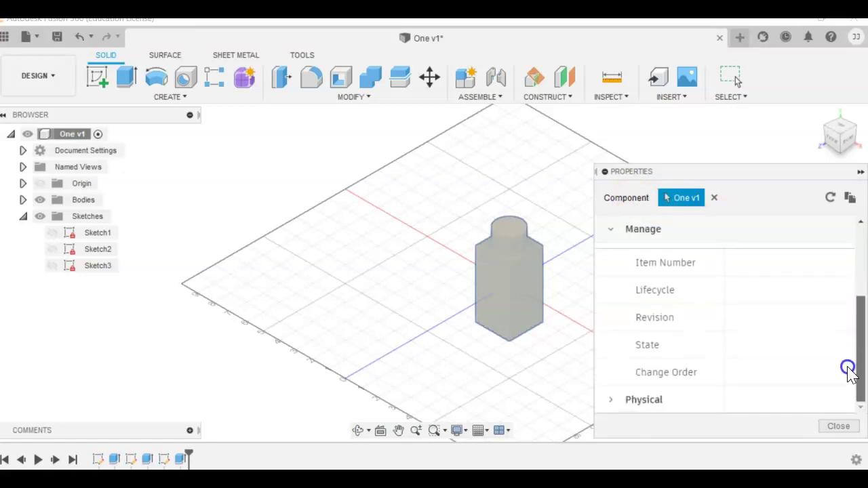
click(612, 401)
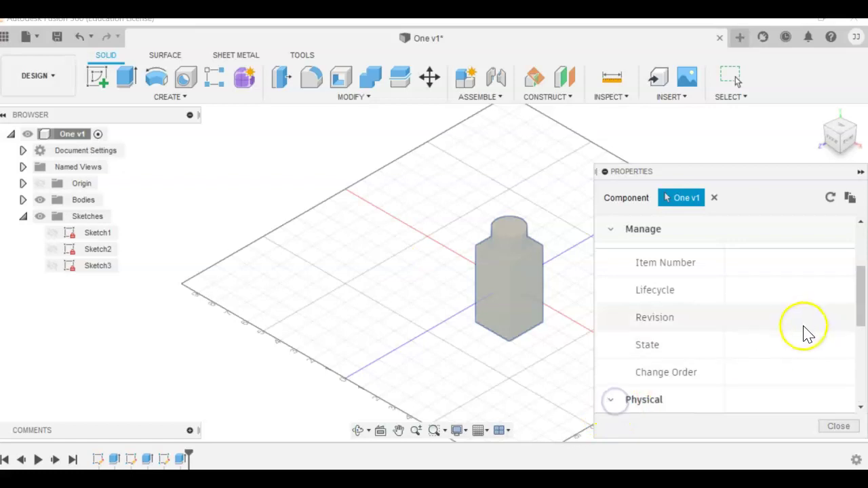
drag(858, 298, 863, 339)
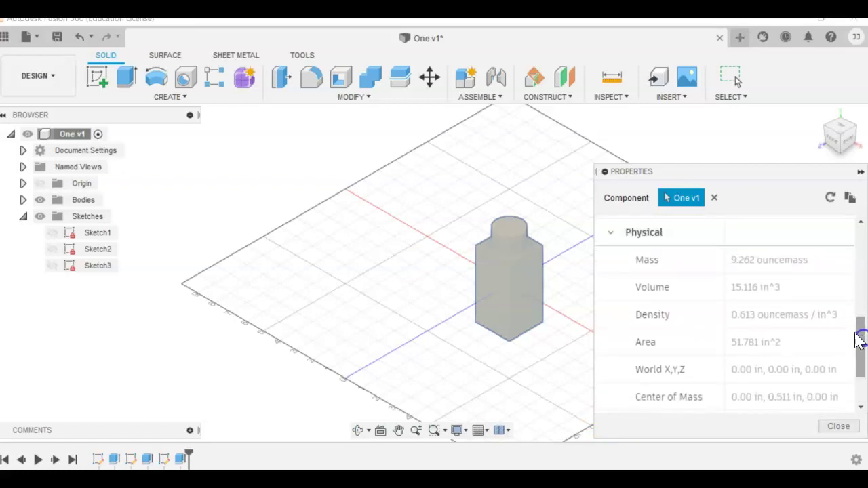